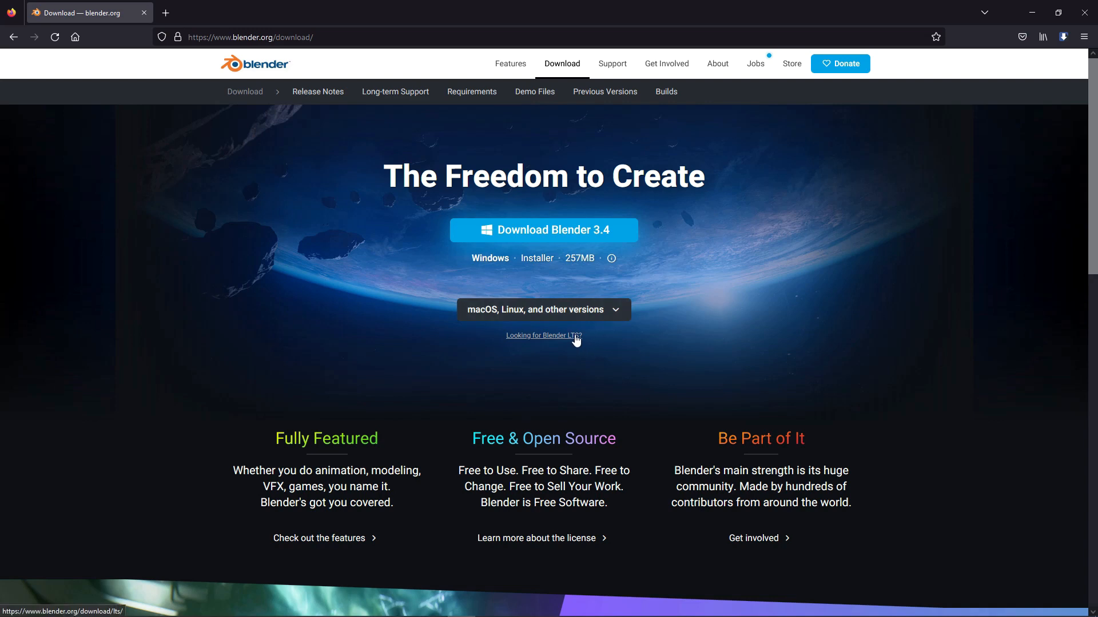
- Open the Blender LTS download page and examine the long-term support releases listed there
scroll(576, 339, down, 3)
scroll(558, 293, up, 2)
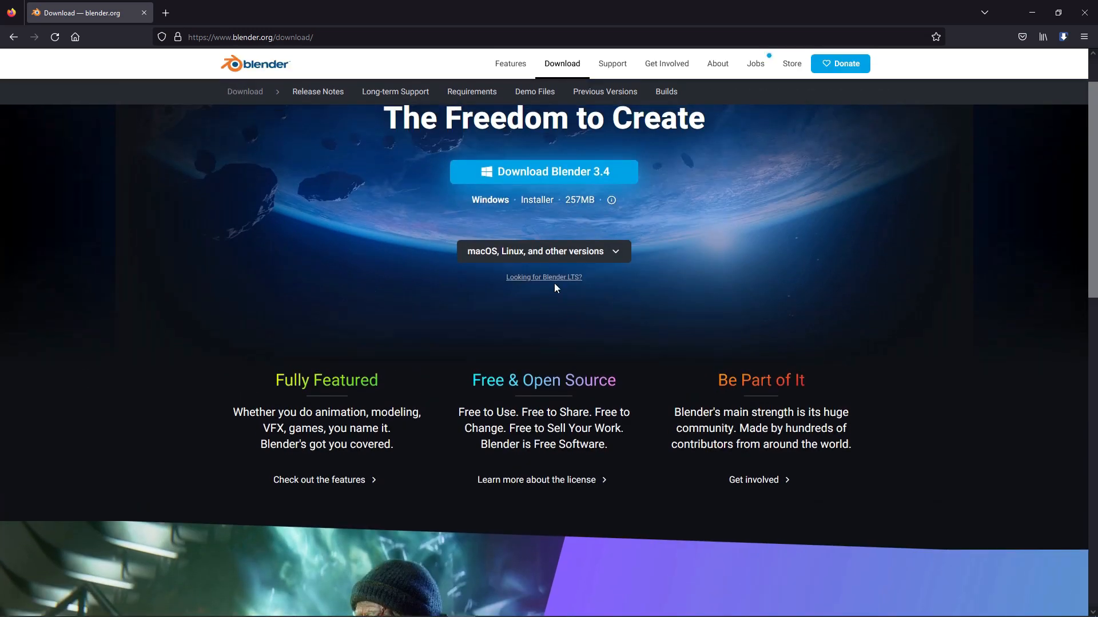
click(550, 280)
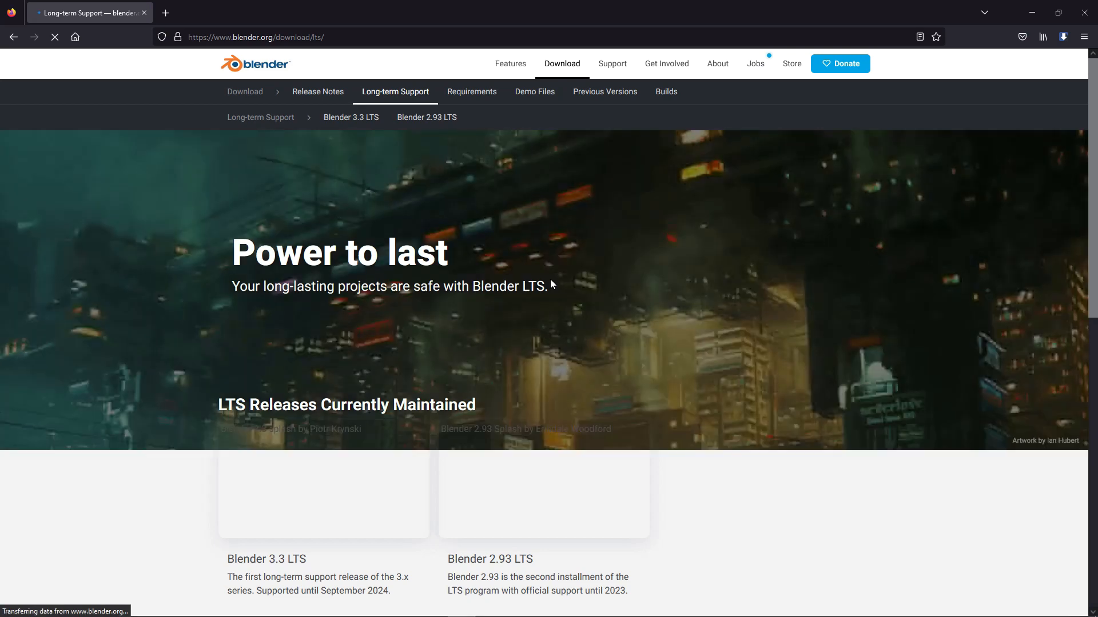
scroll(508, 357, down, 4)
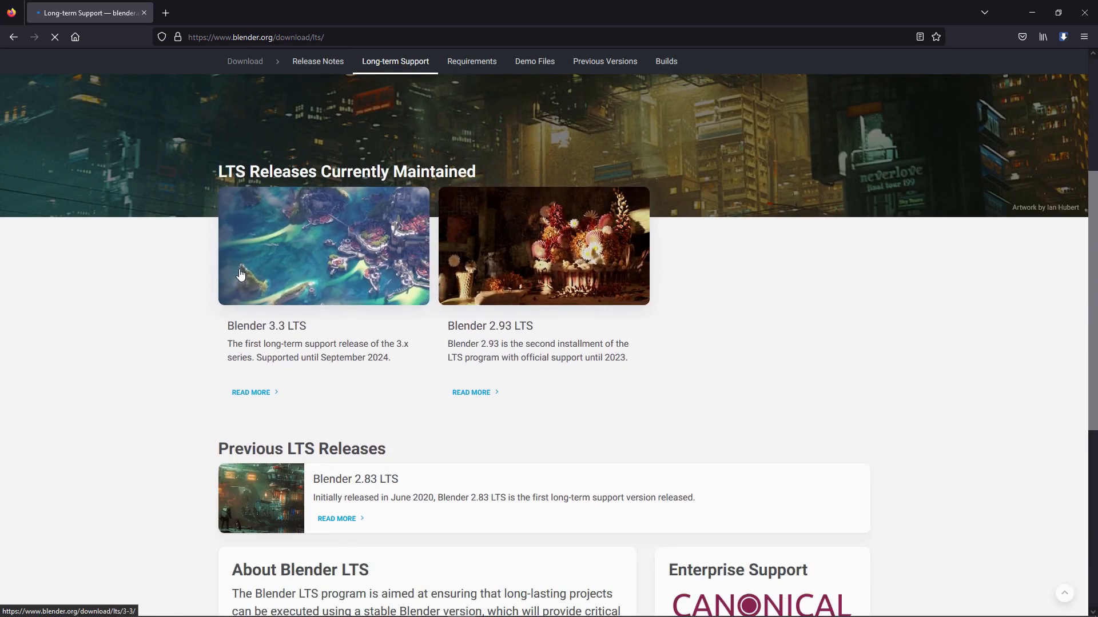
scroll(402, 483, down, 5)
scroll(461, 405, up, 9)
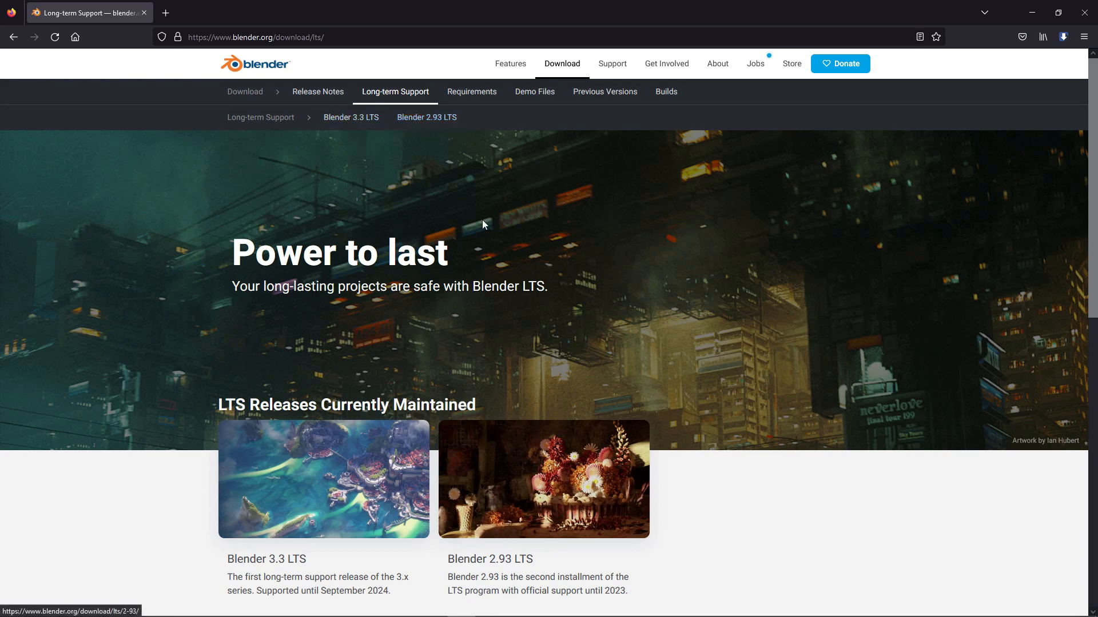
click(264, 123)
scroll(595, 318, down, 2)
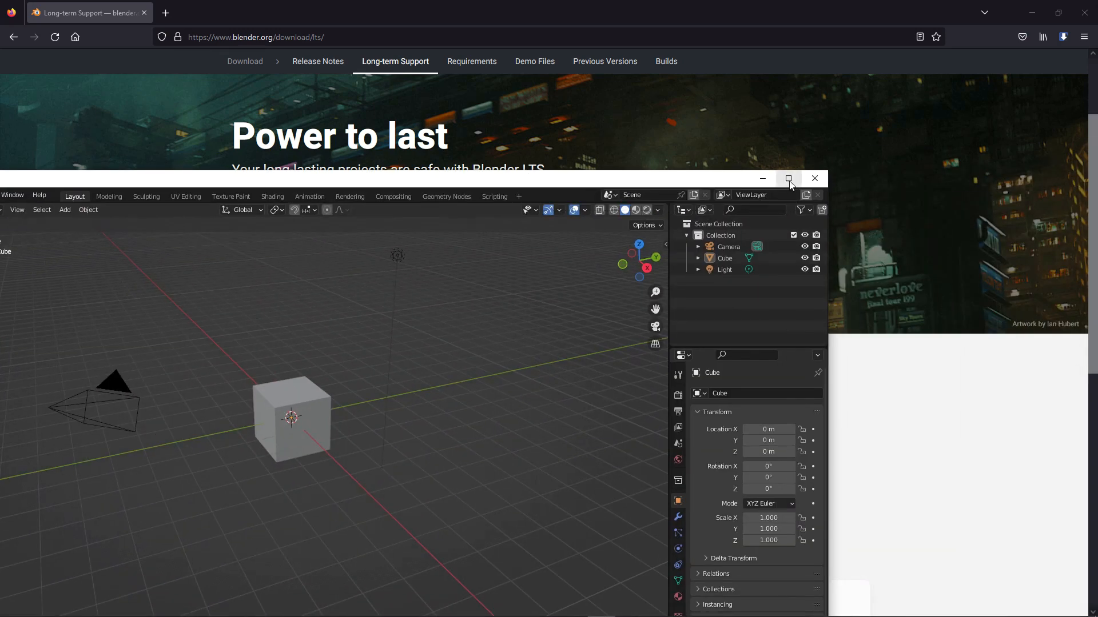
- Switch to Blender in a maximized window and delete the default camera, cube and light
click(788, 179)
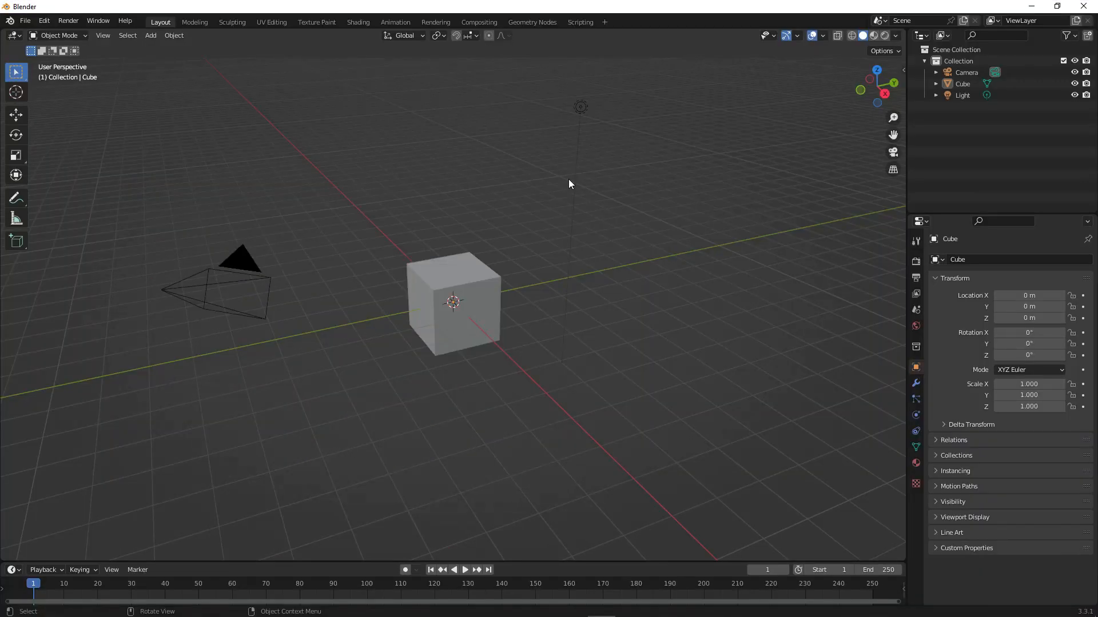
drag(660, 443, 164, 175)
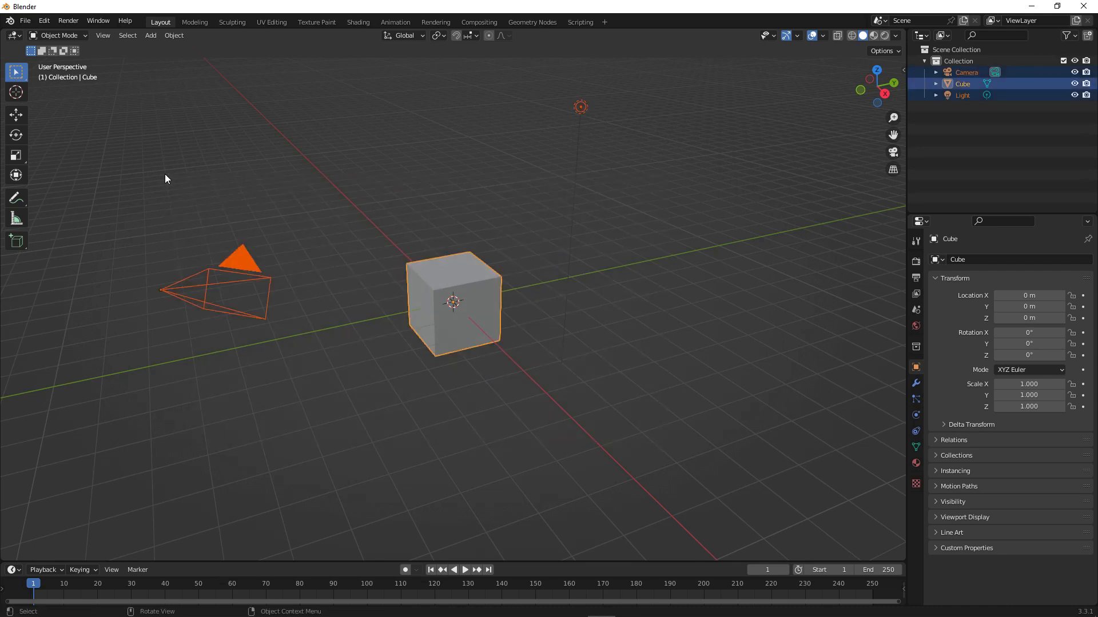
key(Delete)
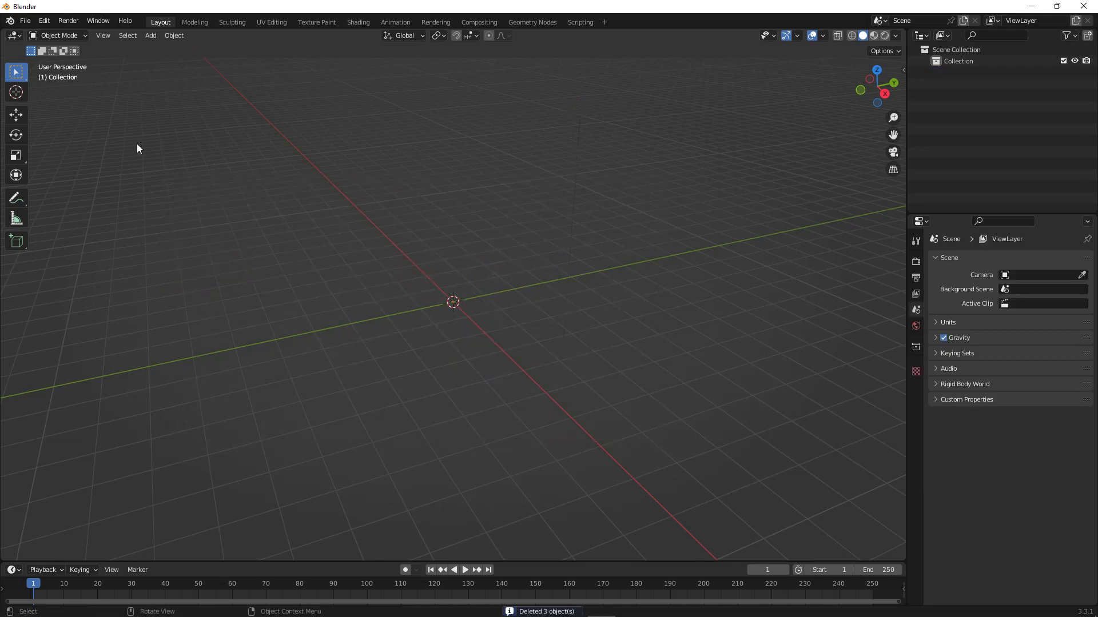
- Add a UV sphere and move it straight up along Z to about 8.08 m
click(151, 35)
mouse_move(162, 46)
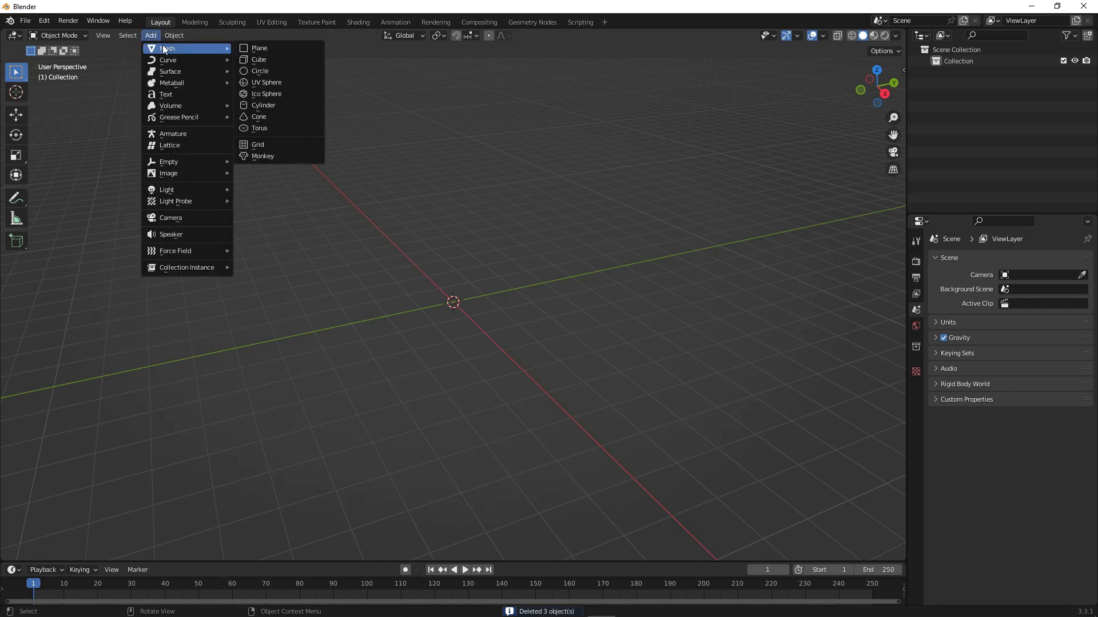
click(265, 83)
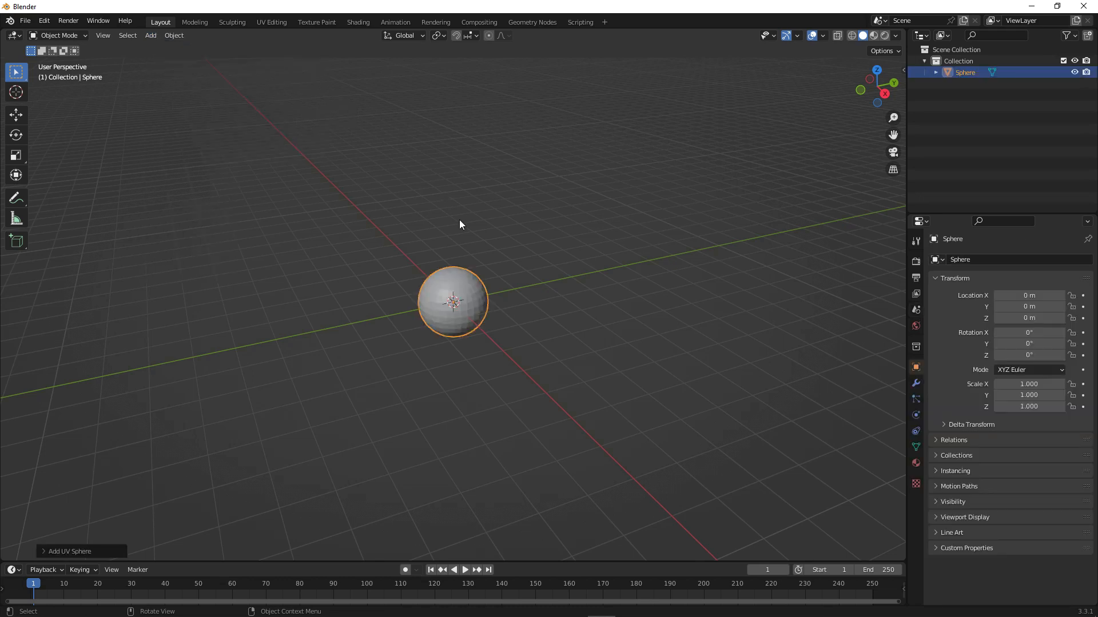
click(15, 116)
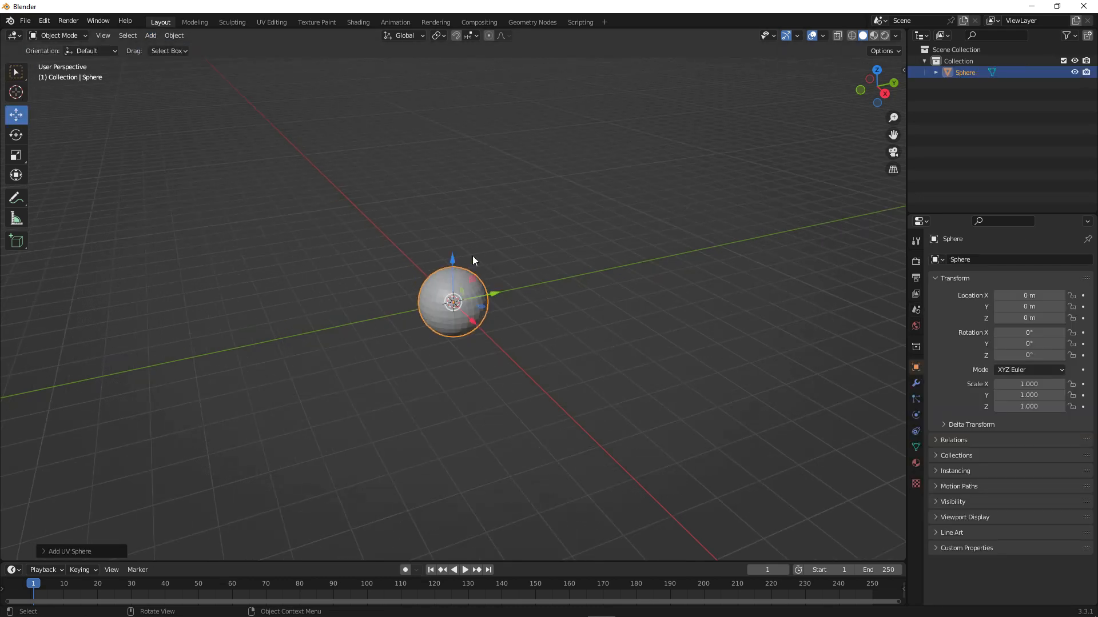
drag(449, 260, 416, 50)
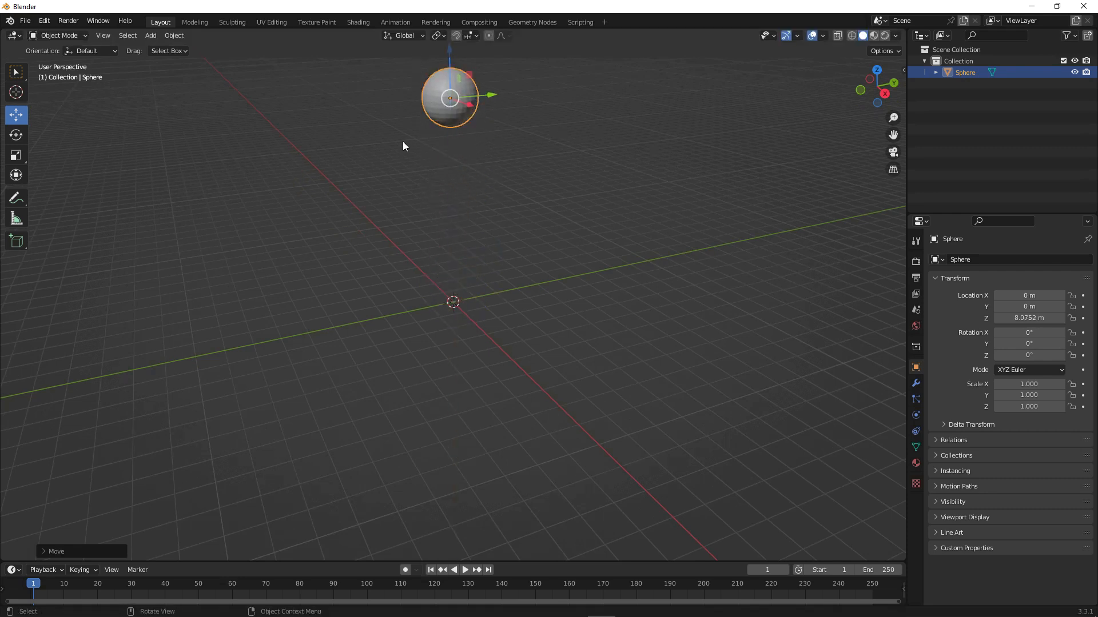
- Add a cube and raise it along Z to about 6.22 m, just beneath the sphere
click(151, 35)
mouse_move(166, 48)
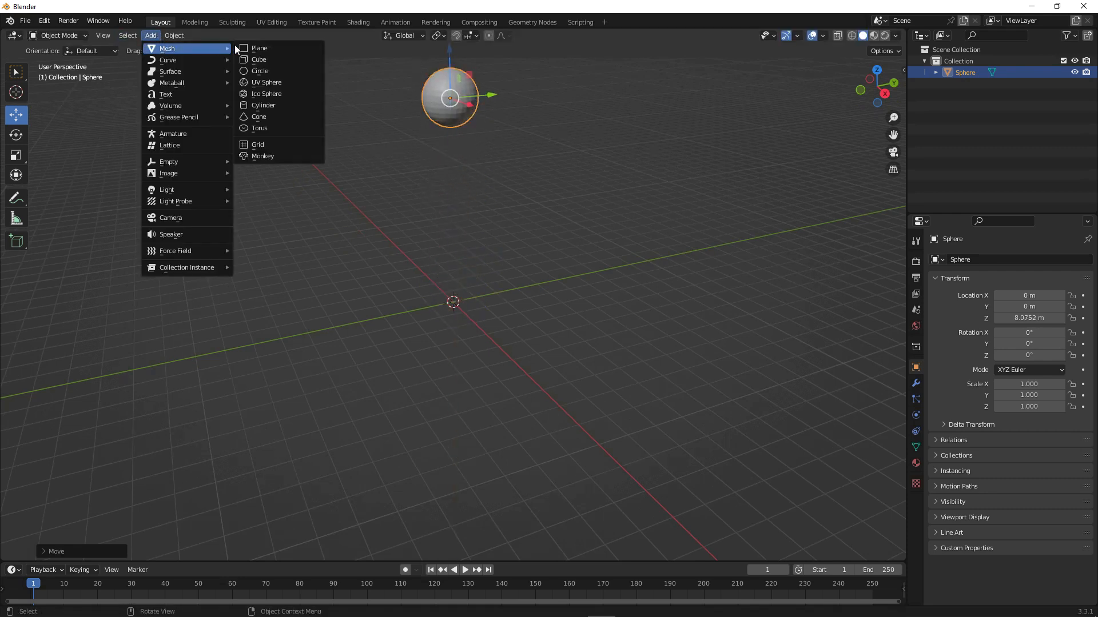
click(269, 59)
drag(452, 268, 453, 104)
mouse_move(524, 163)
middle_down()
mouse_move(510, 159)
mouse_move(538, 161)
mouse_move(529, 183)
middle_up()
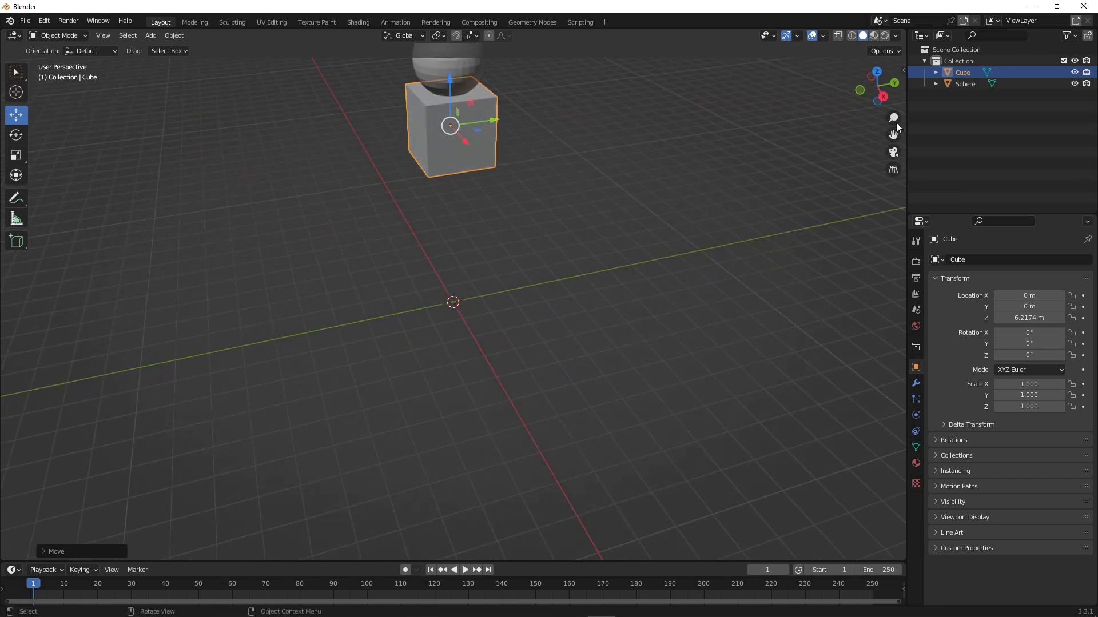
right_click(955, 73)
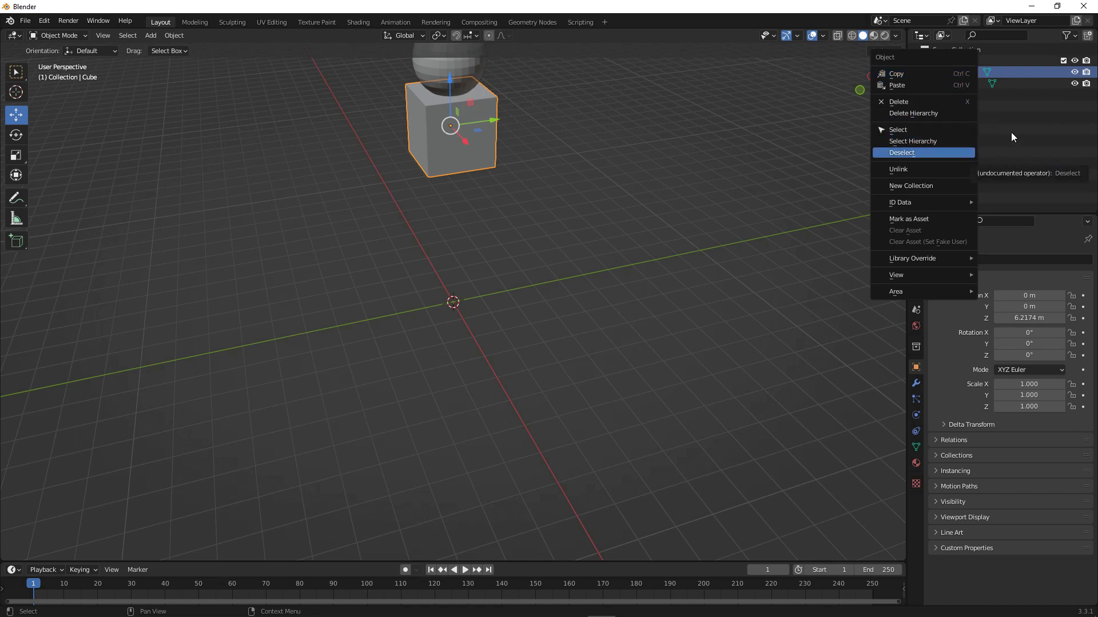
key(Escape)
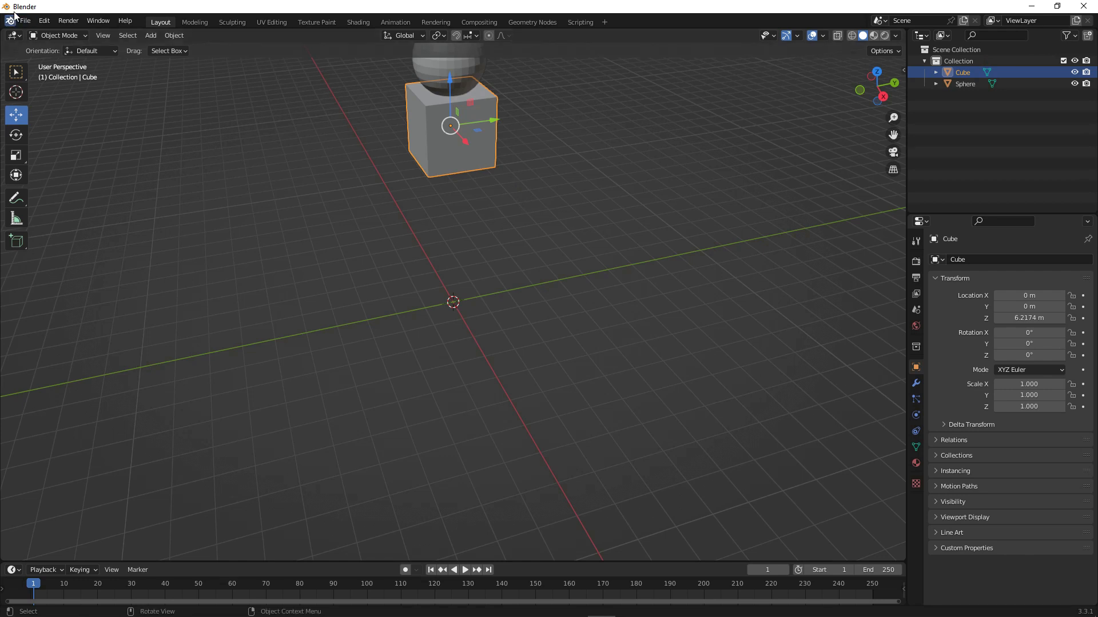
click(44, 22)
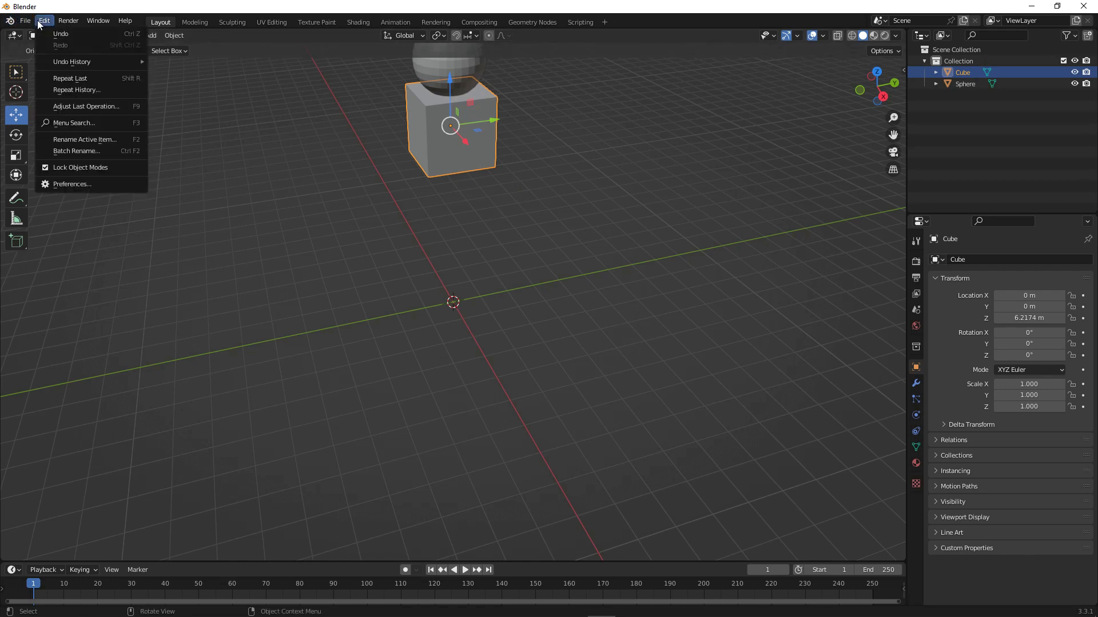
mouse_move(23, 26)
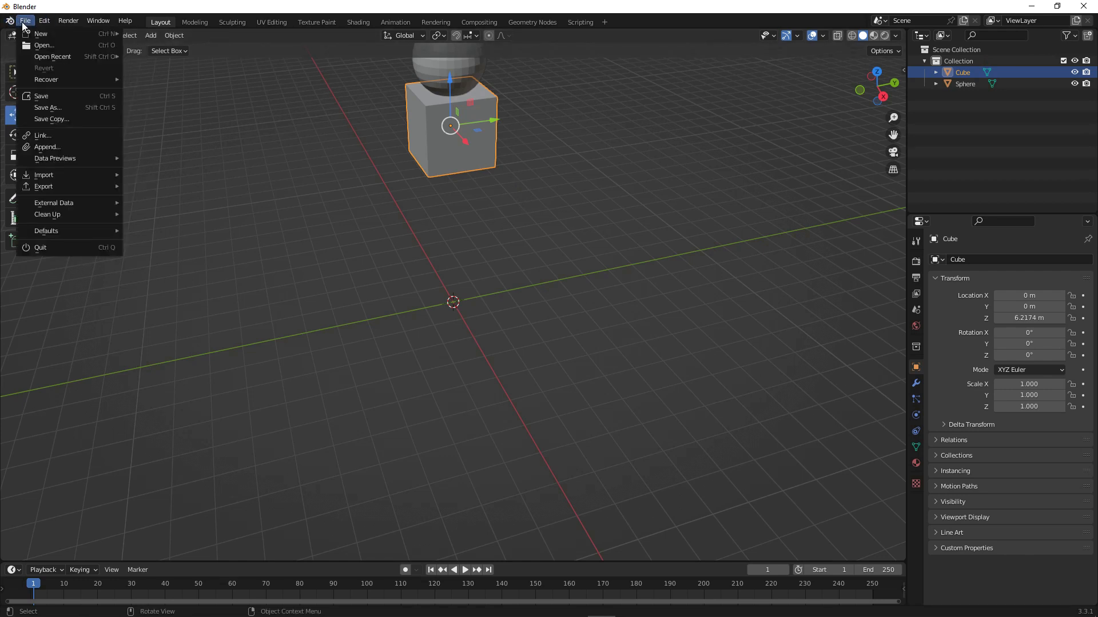
alt+middle_drag(465, 311, 507, 225)
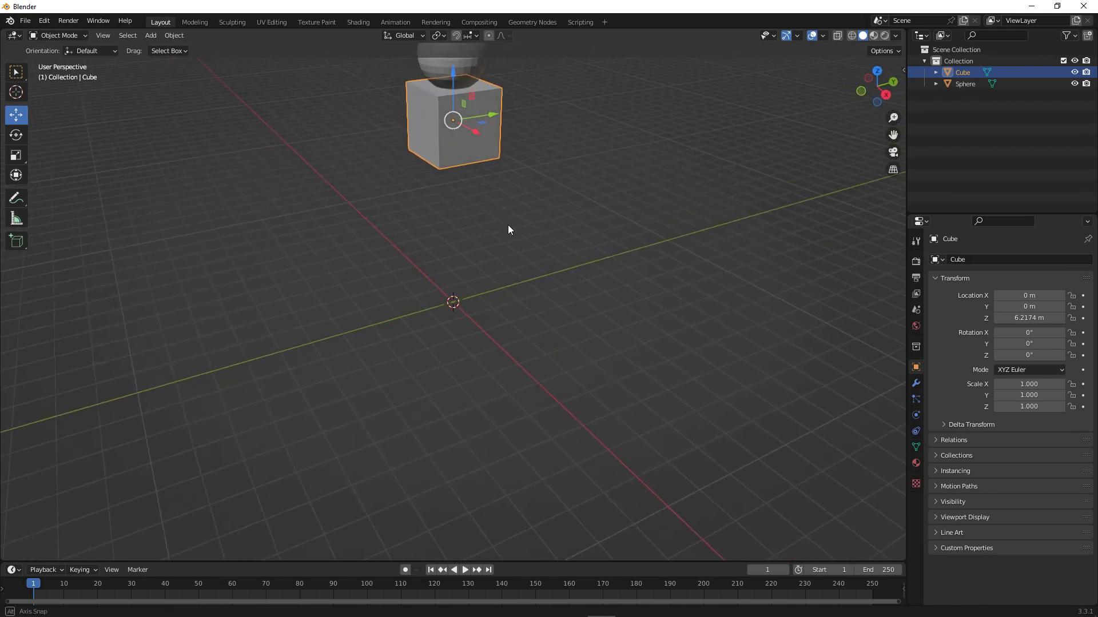
- Put the cube into Edit Mode with face selection active
click(48, 37)
click(60, 65)
click(420, 125)
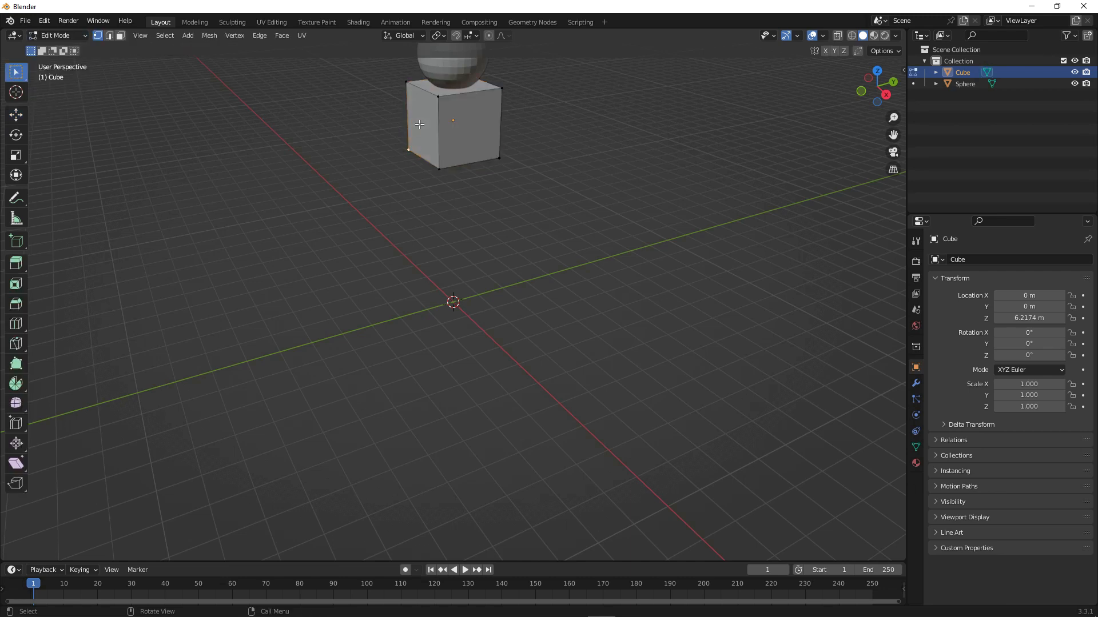
click(121, 36)
- Inset the cube's -Y side face and extrude the inner face outward to form the first arm
click(409, 111)
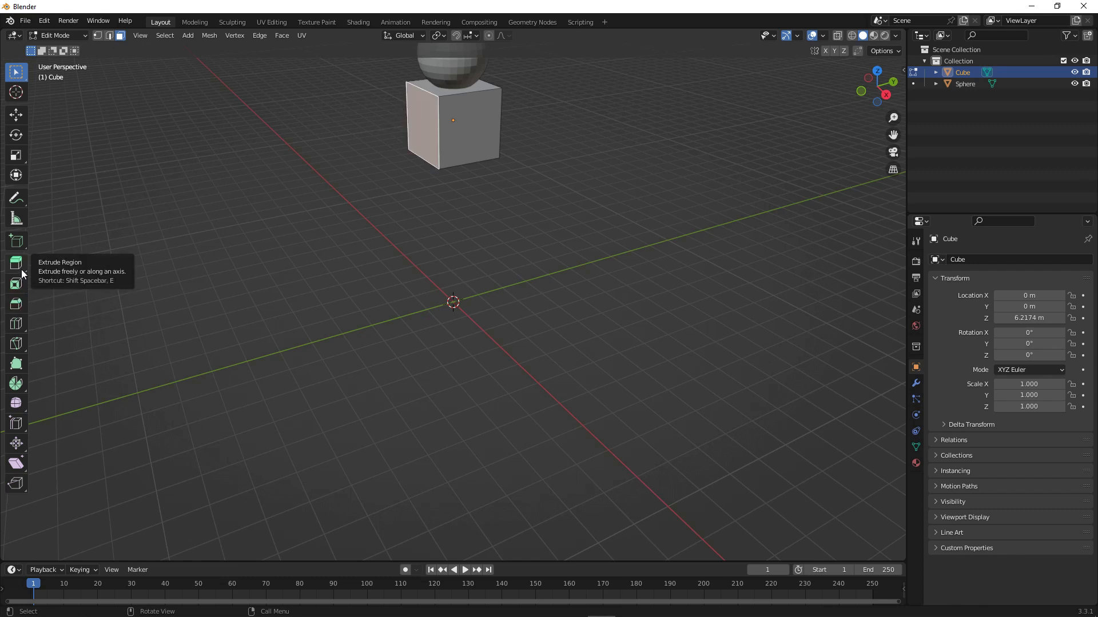
click(16, 284)
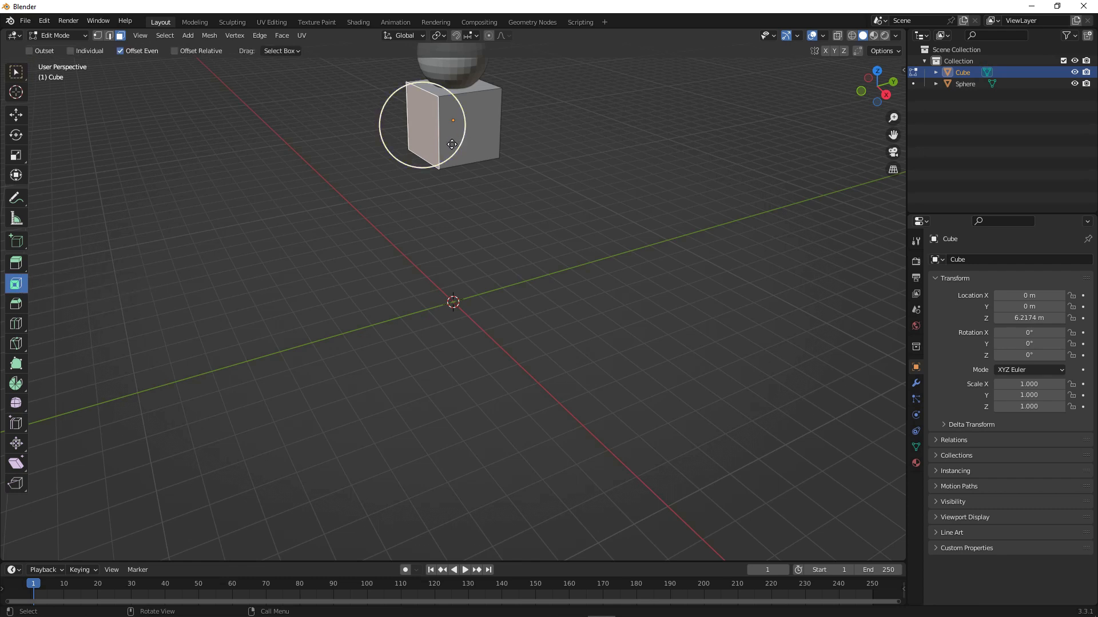
drag(440, 140, 437, 143)
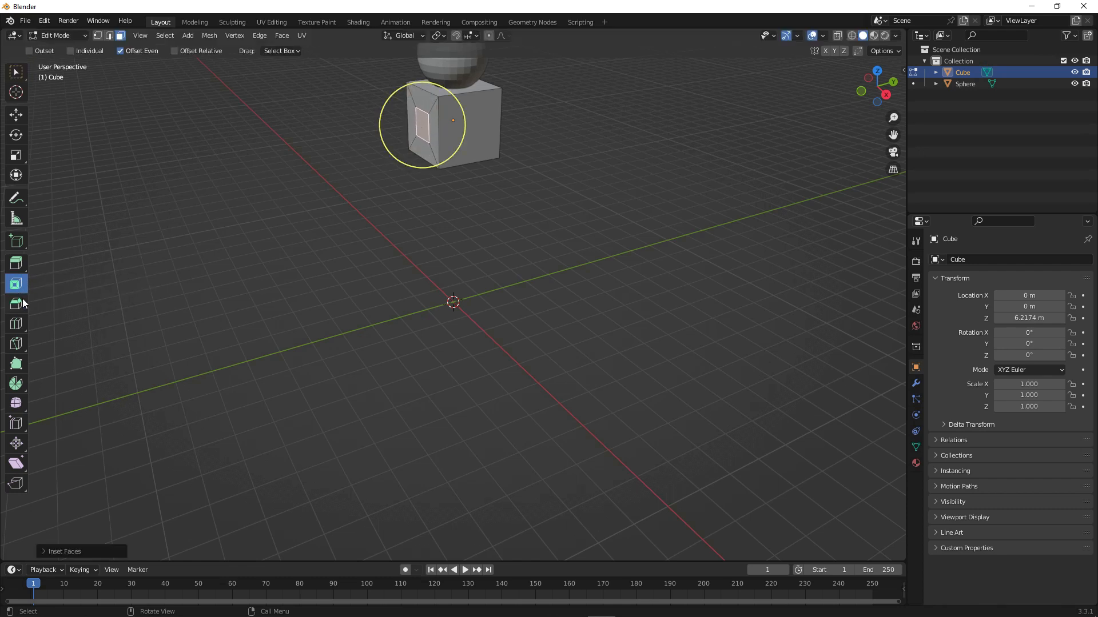
click(16, 263)
drag(383, 131, 311, 142)
- Inset the cube's opposite +Y side face and extrude the inner face outward as the second arm
middle_drag(468, 215, 470, 121)
click(471, 119)
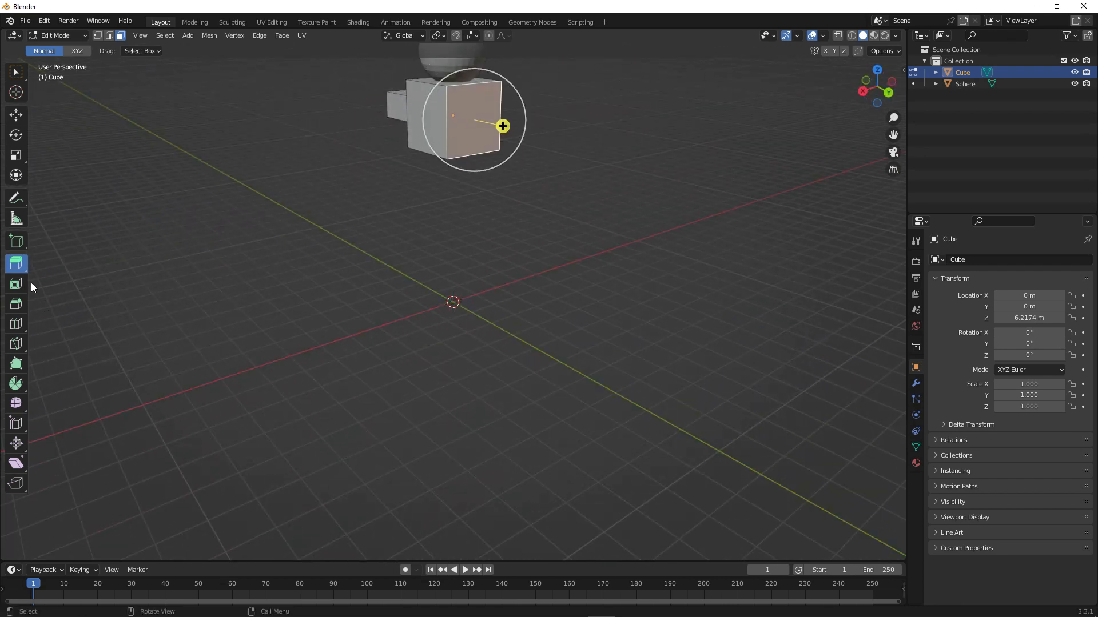
click(16, 284)
drag(457, 122, 475, 127)
scroll(475, 127, down, 1)
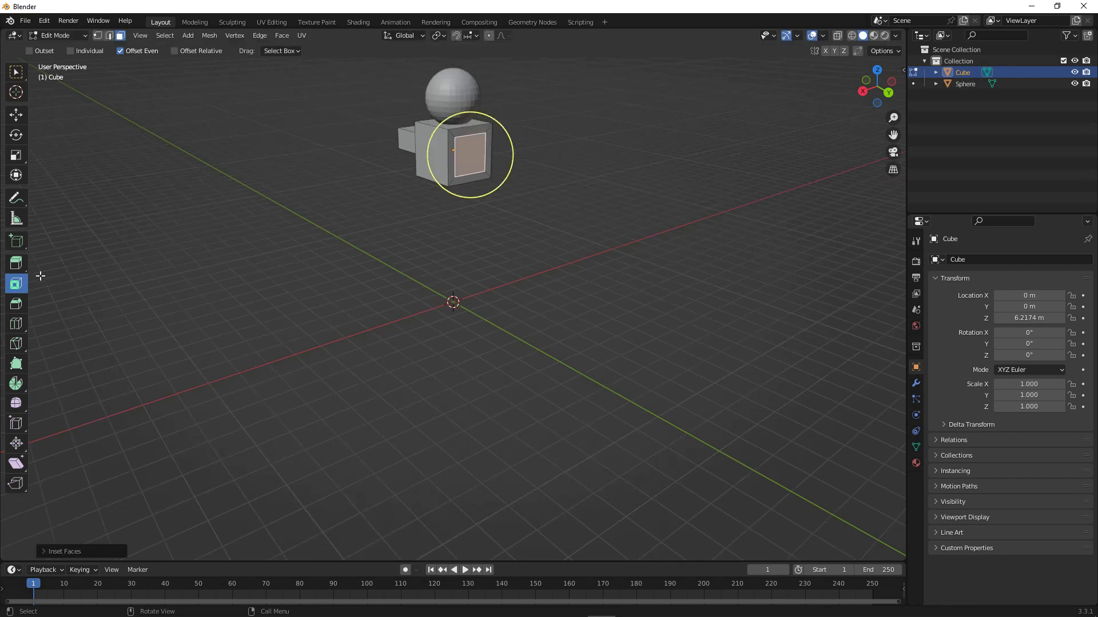
click(16, 263)
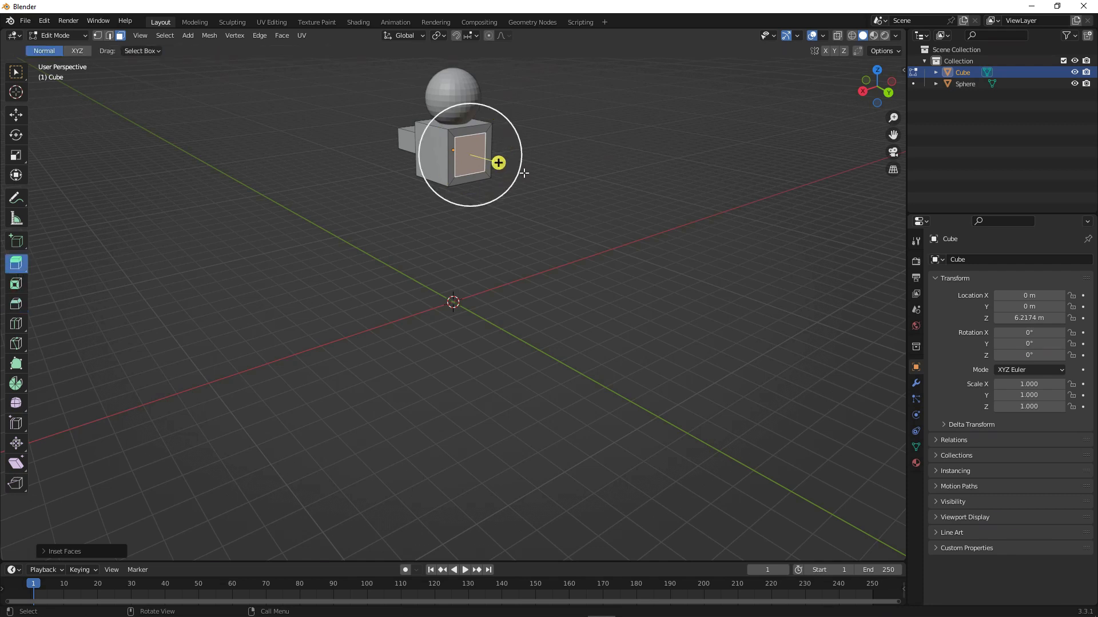
mouse_move(498, 163)
mouse_down()
mouse_move(535, 174)
mouse_move(517, 171)
mouse_up()
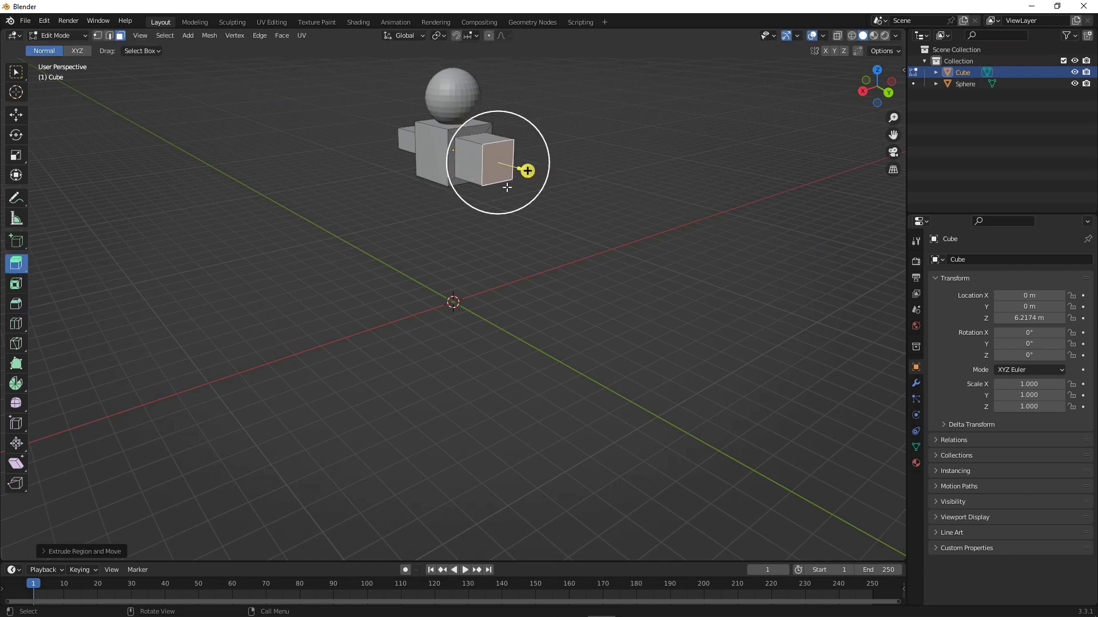
- Inset the cube's bottom face and extrude it down almost to the world origin to form a single leg
scroll(469, 195, up, 1)
middle_drag(443, 223, 503, 170)
click(456, 162)
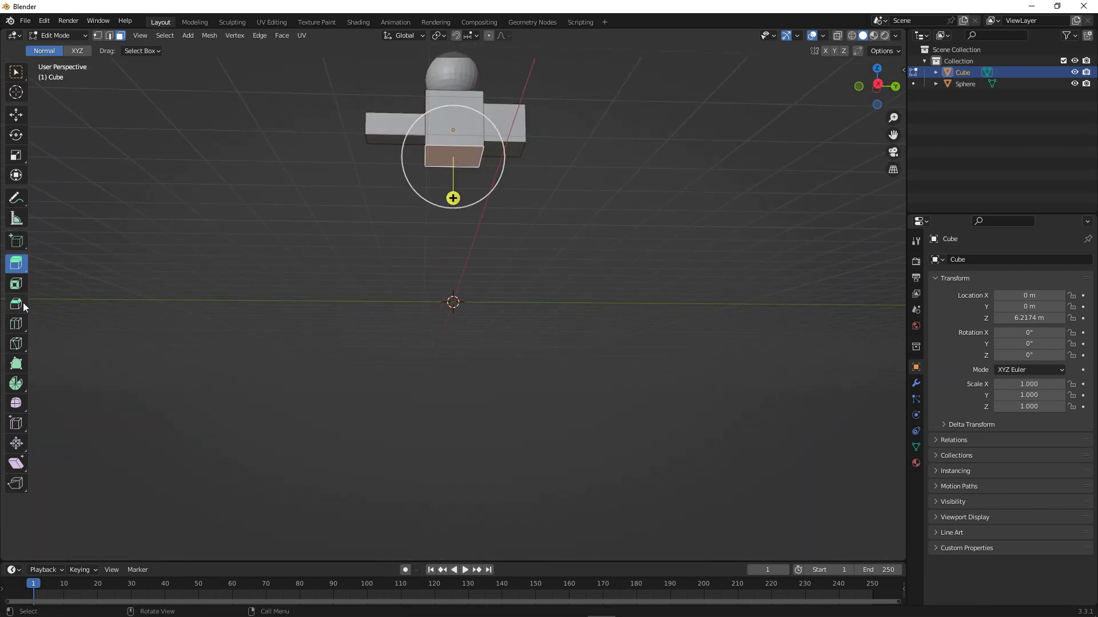
click(20, 284)
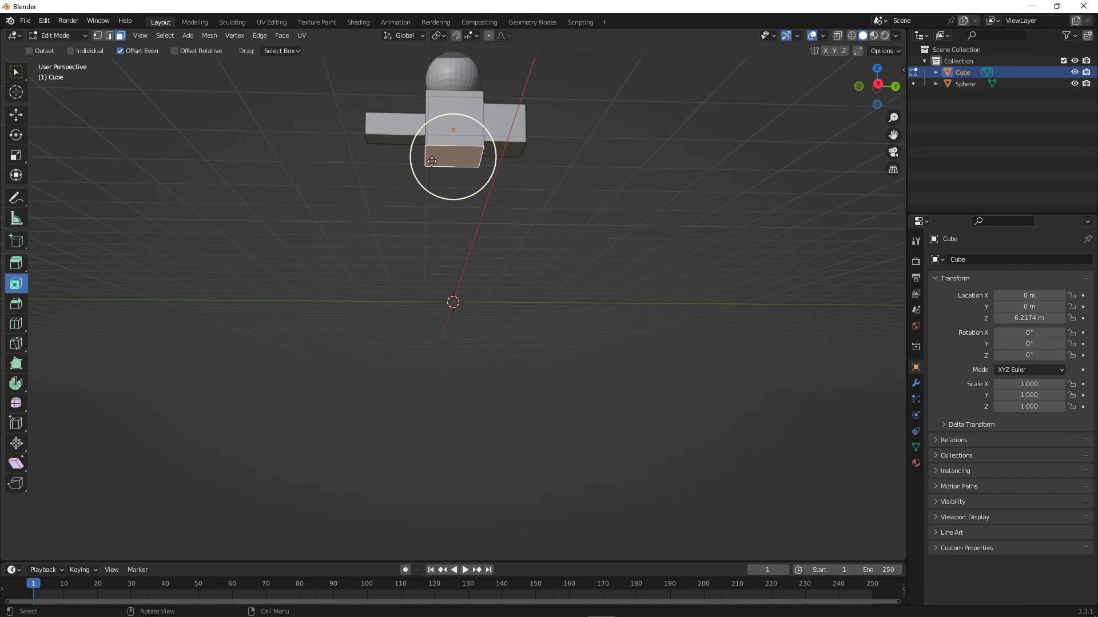
drag(413, 169, 480, 324)
click(25, 265)
middle_drag(526, 203, 581, 223)
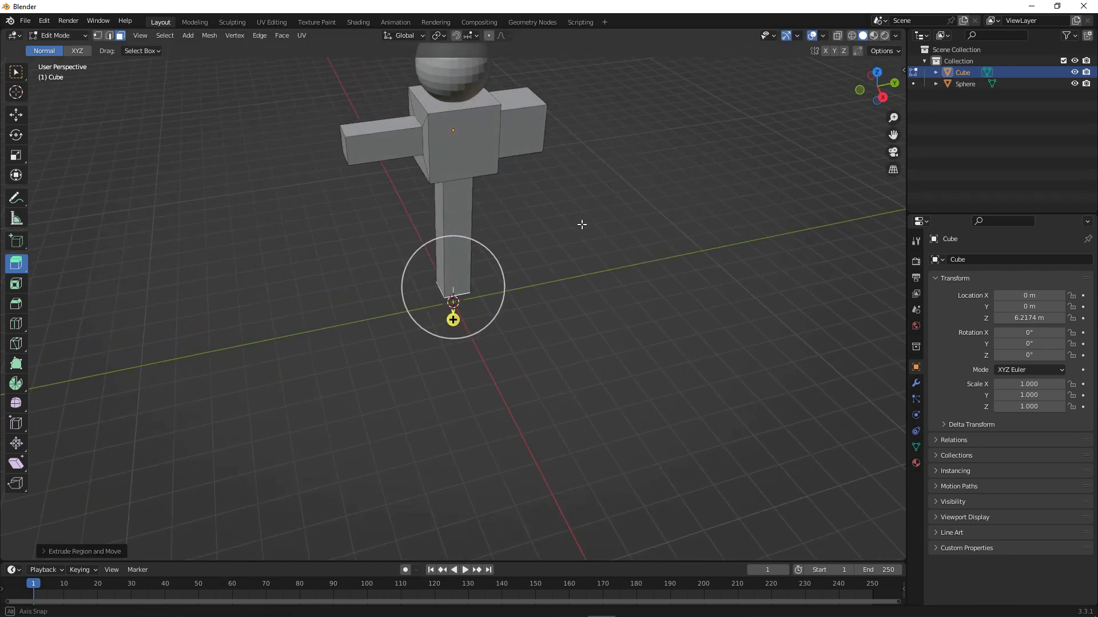
- Select the top face of the body and return to Object Mode
click(470, 90)
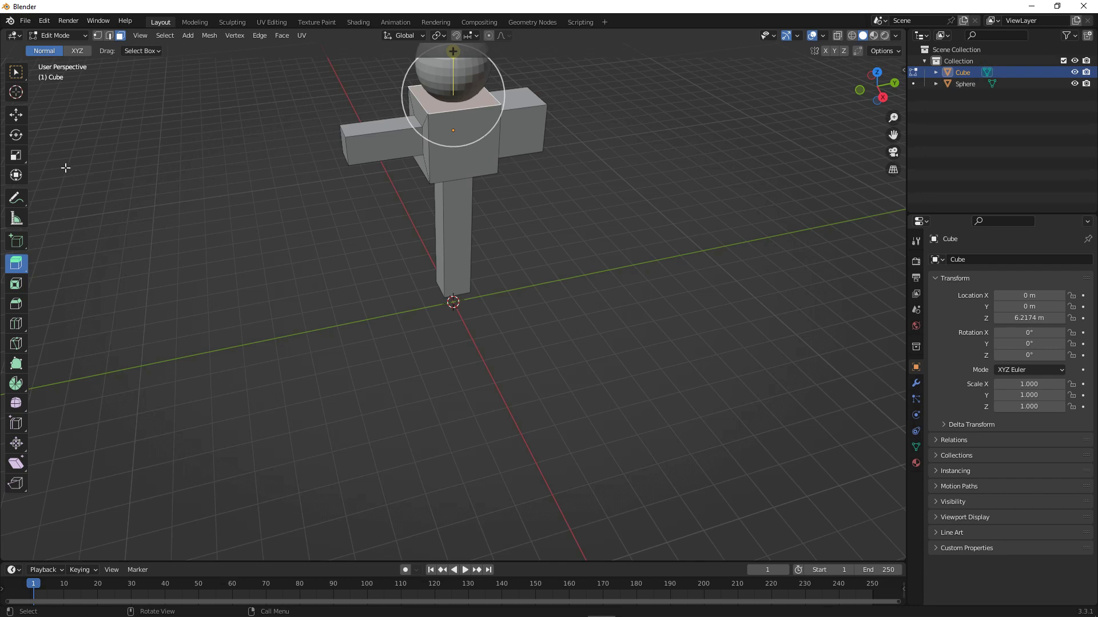
click(67, 40)
click(67, 47)
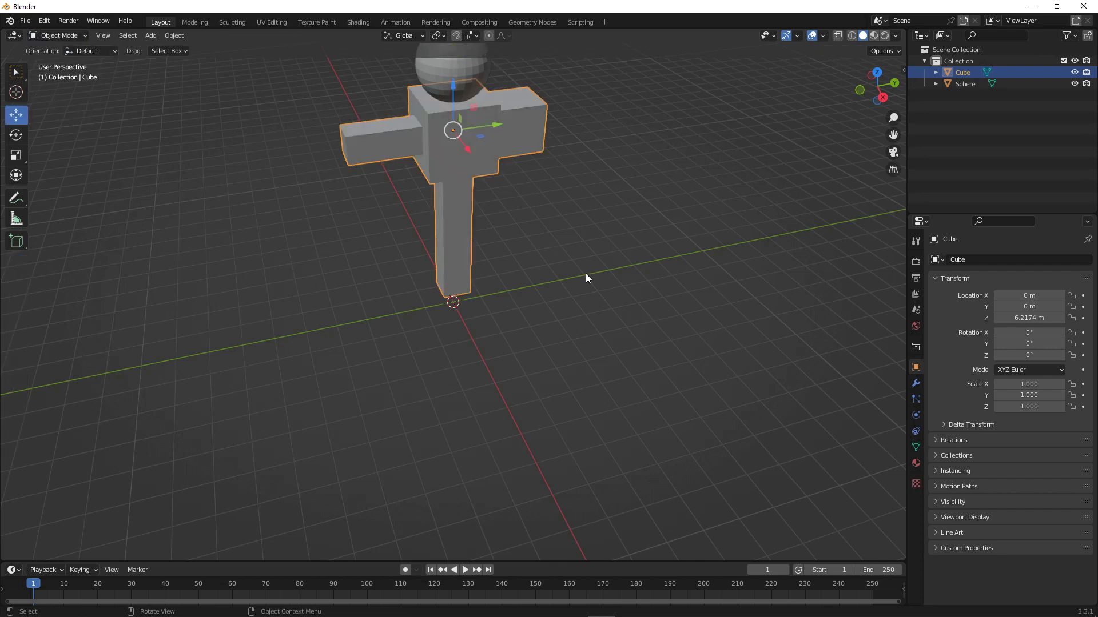
click(579, 255)
click(461, 162)
click(462, 208)
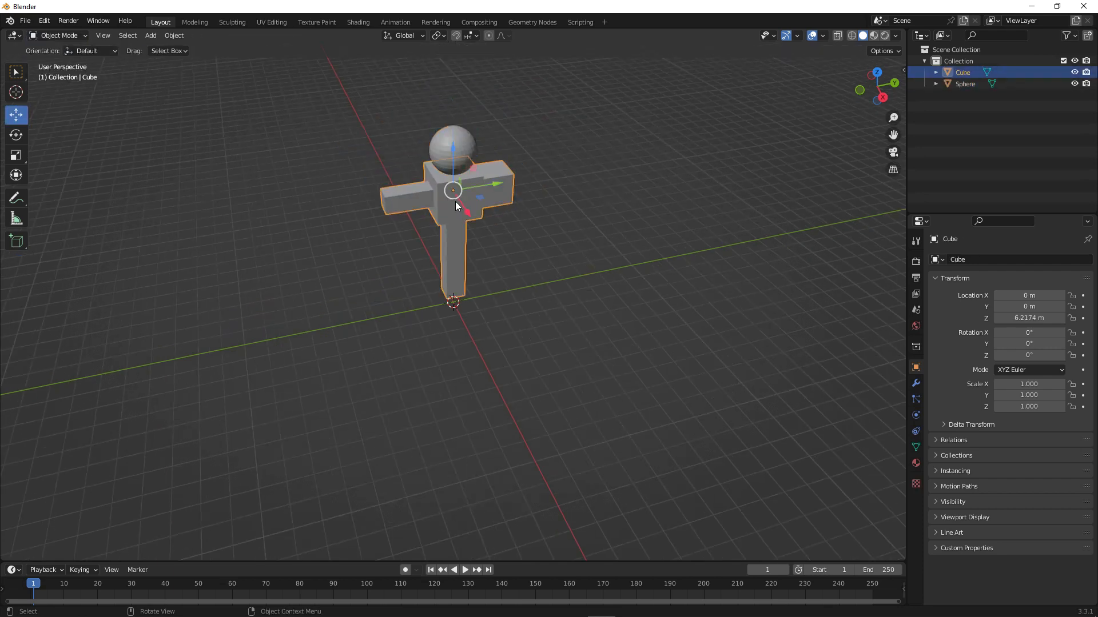
click(63, 35)
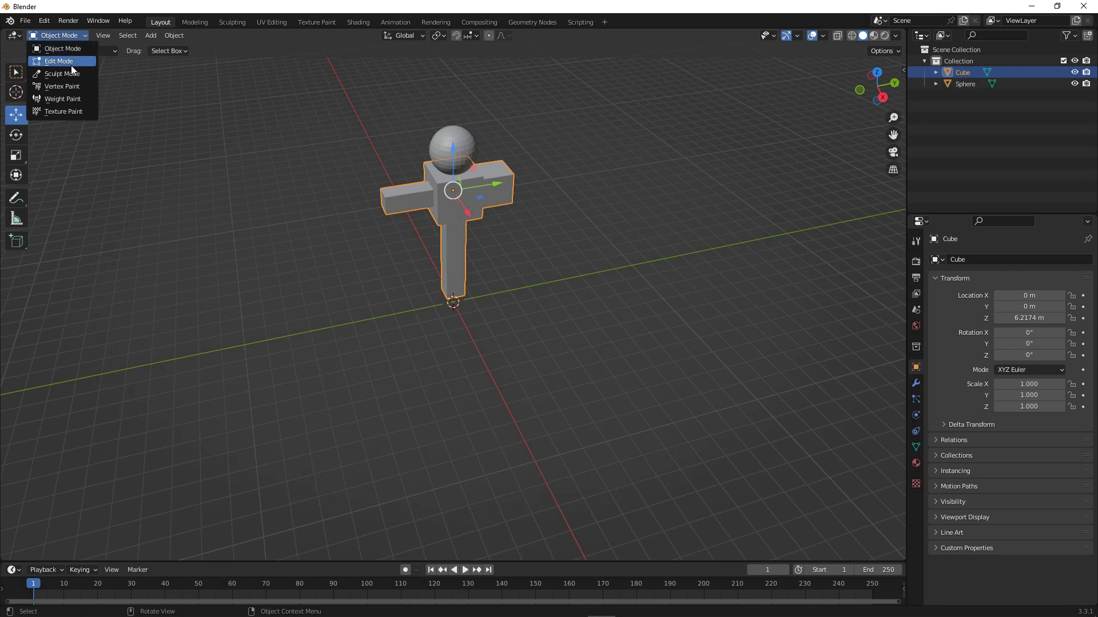
click(356, 136)
- Add a Subdivision Surface modifier to the head sphere and set its viewport level to 3
click(465, 153)
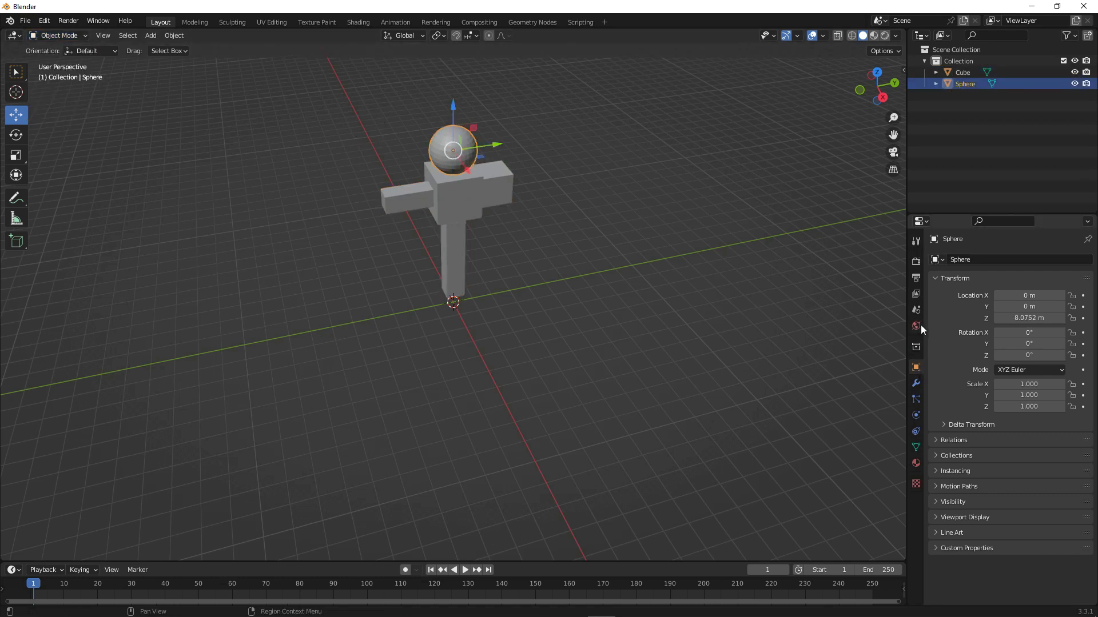
click(916, 381)
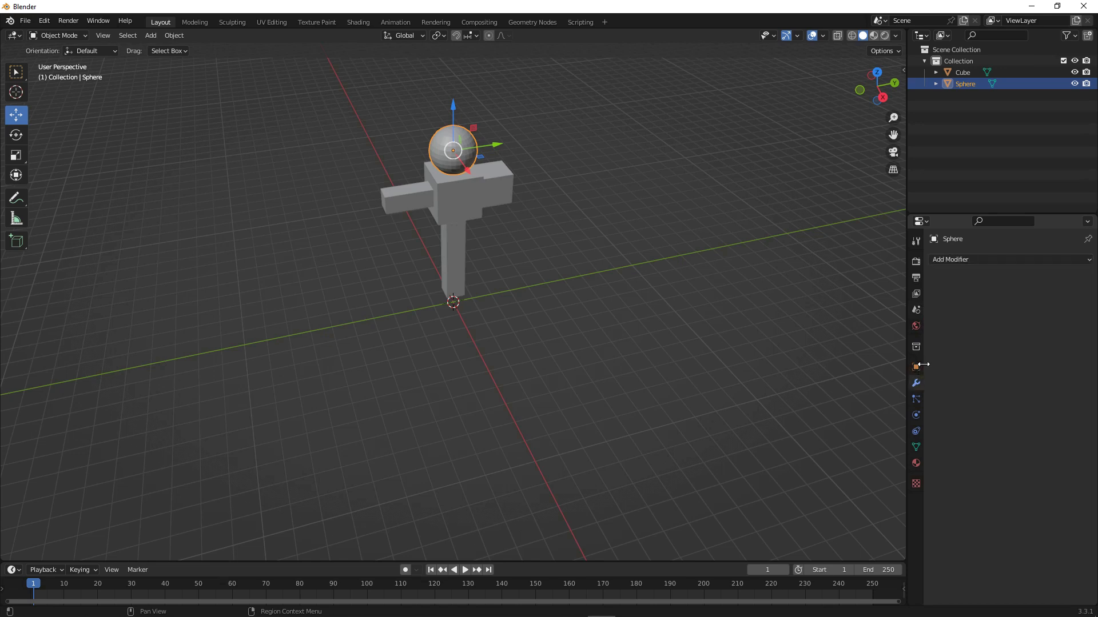
click(953, 260)
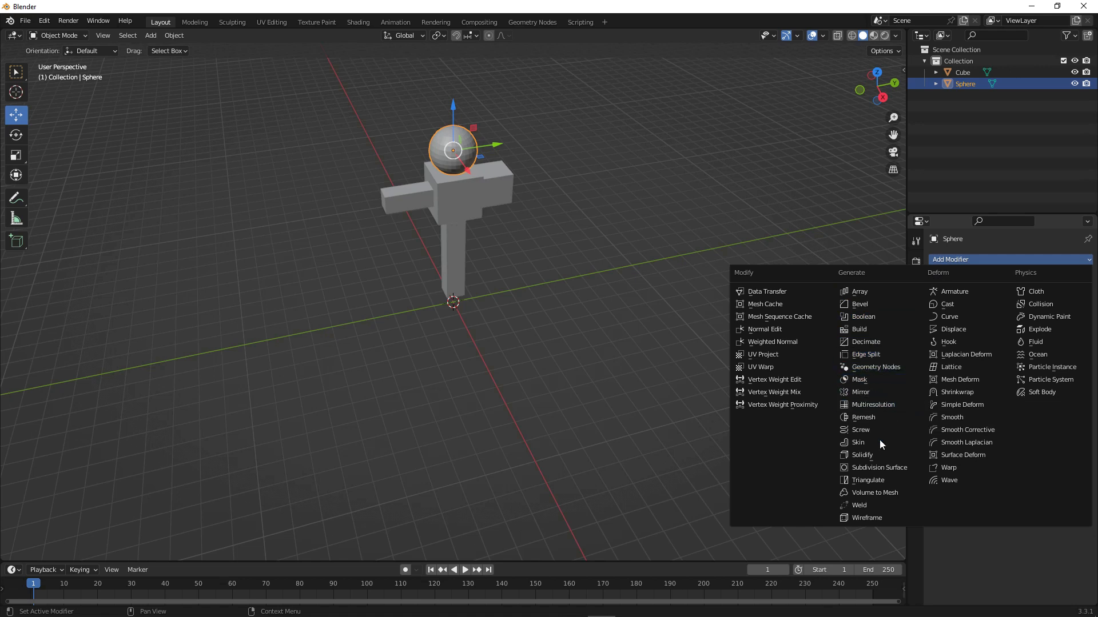
click(876, 467)
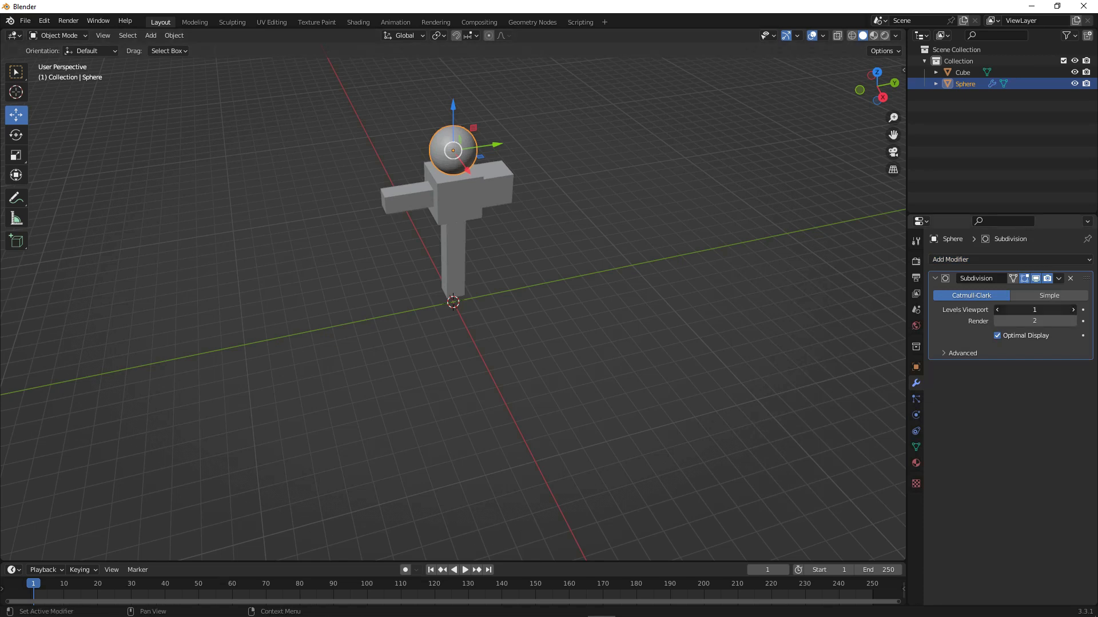
click(1033, 311)
text(3)
key(Return)
- Enter Sculpt Mode on the head sphere and deform its surface with several Draw brush strokes at 50 px radius and 0.500 strength
click(68, 36)
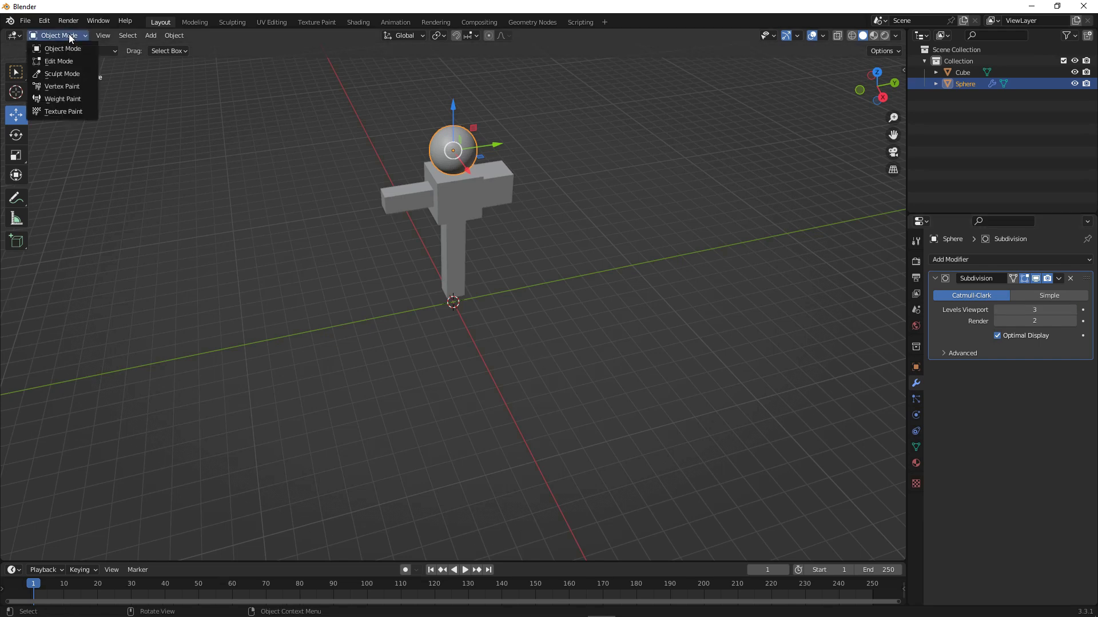
click(64, 75)
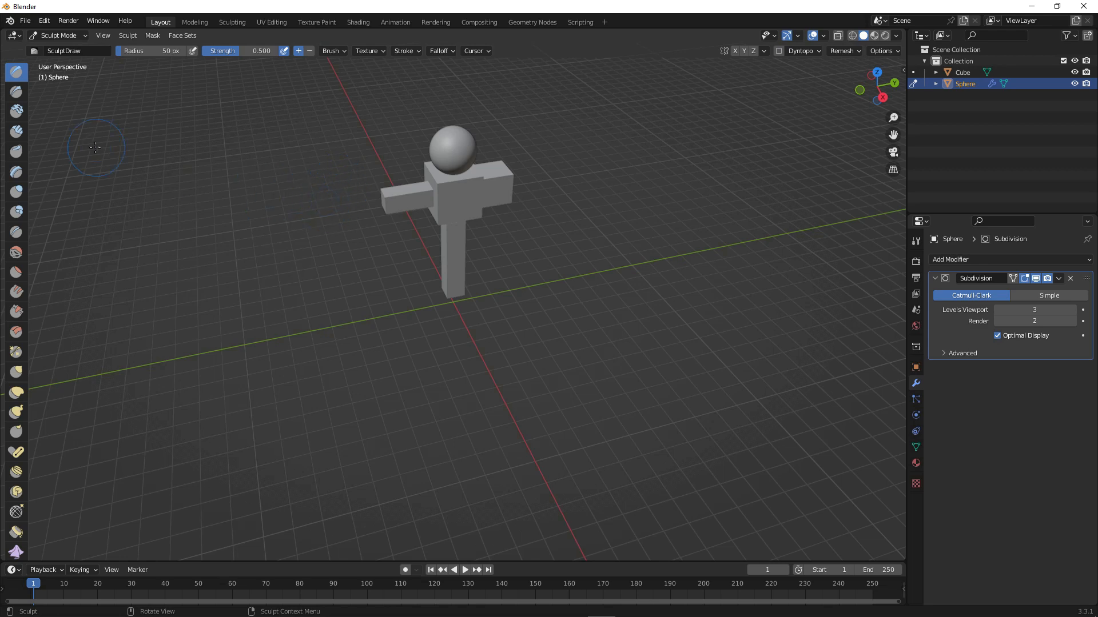
scroll(431, 165, up, 2)
alt+middle_drag(471, 154, 522, 115)
scroll(522, 113, down, 2)
scroll(506, 110, up, 1)
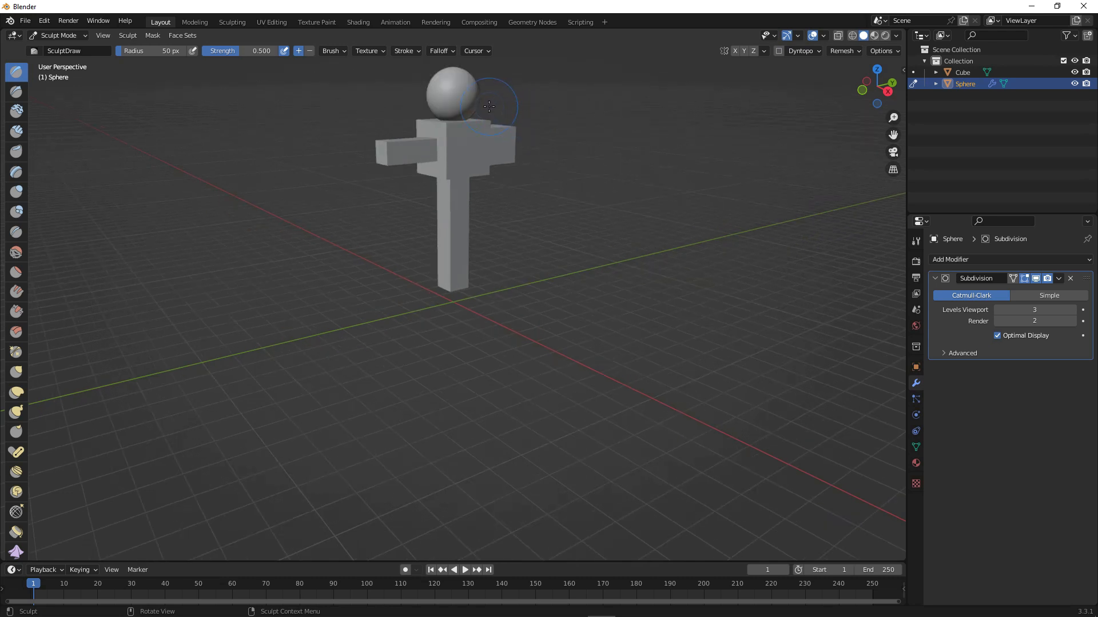
alt+middle_drag(499, 104, 467, 101)
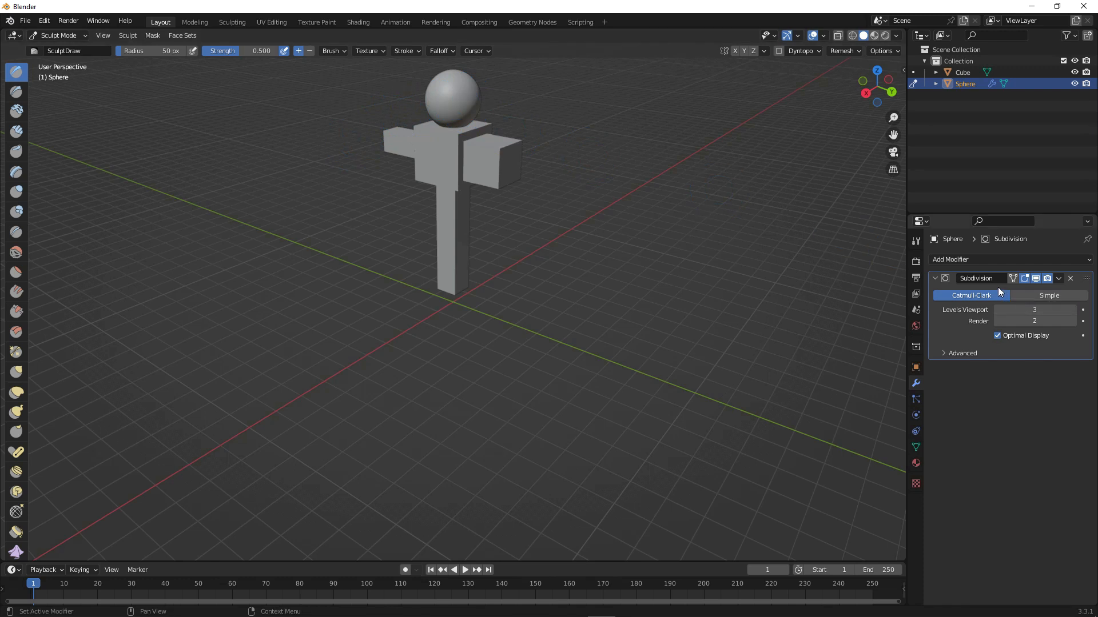
click(446, 103)
drag(454, 96, 446, 104)
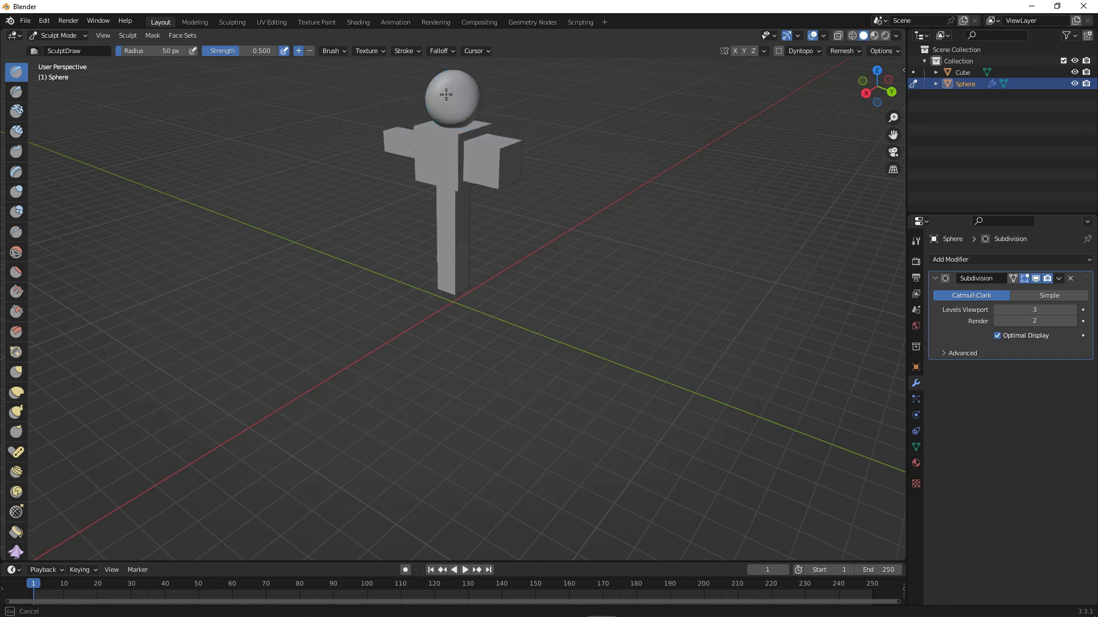
drag(456, 106, 450, 93)
middle_drag(449, 94, 435, 136)
mouse_move(448, 96)
mouse_down()
mouse_move(429, 94)
mouse_move(441, 97)
mouse_up()
scroll(496, 97, up, 1)
scroll(496, 97, down, 1)
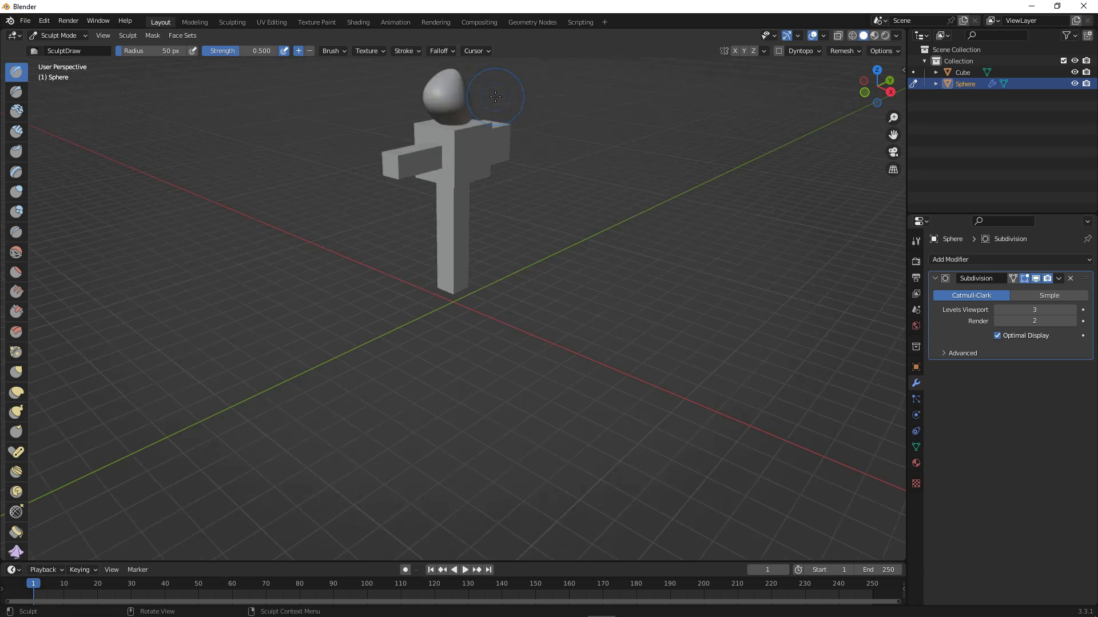
middle_drag(537, 110, 453, 93)
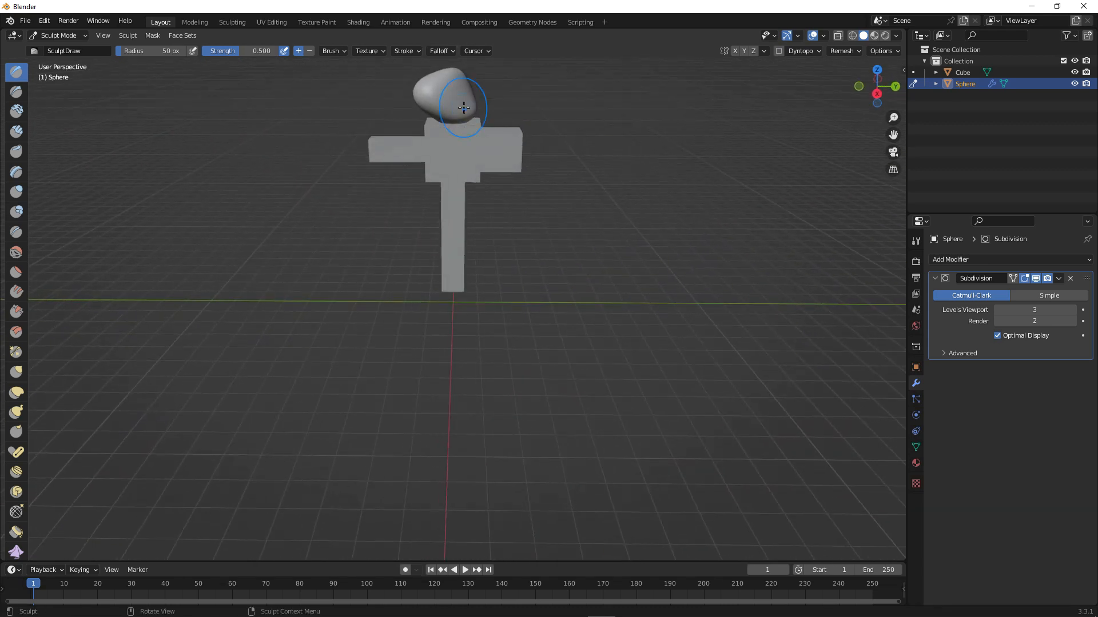
- In the Sculpting workspace, set the Draw brush radius to 12 px and brush over the front of the head
click(241, 22)
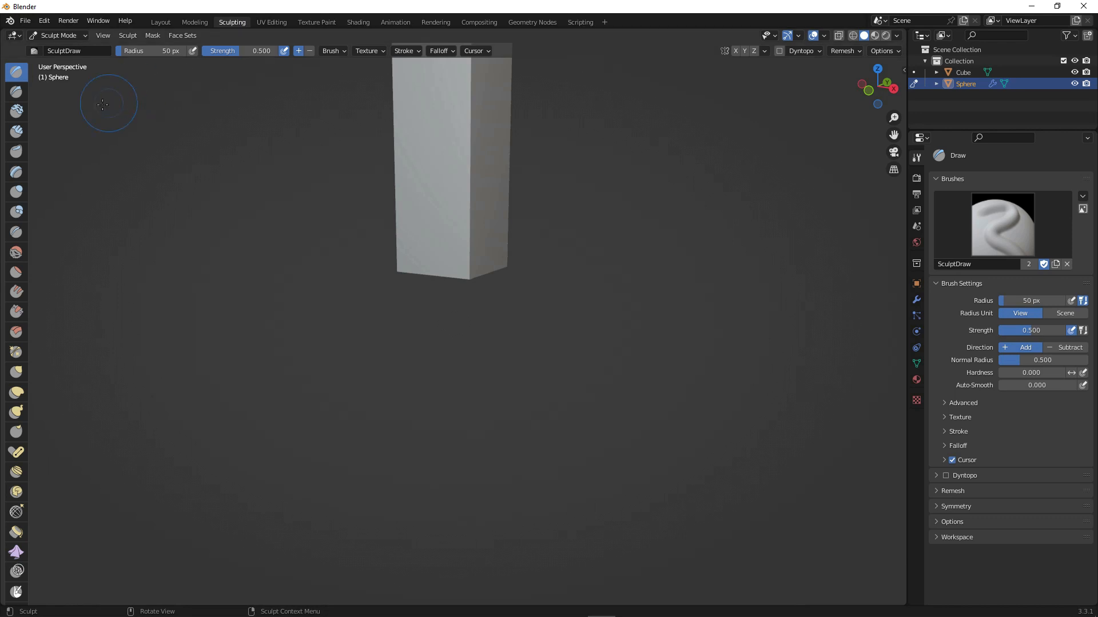
scroll(605, 222, down, 5)
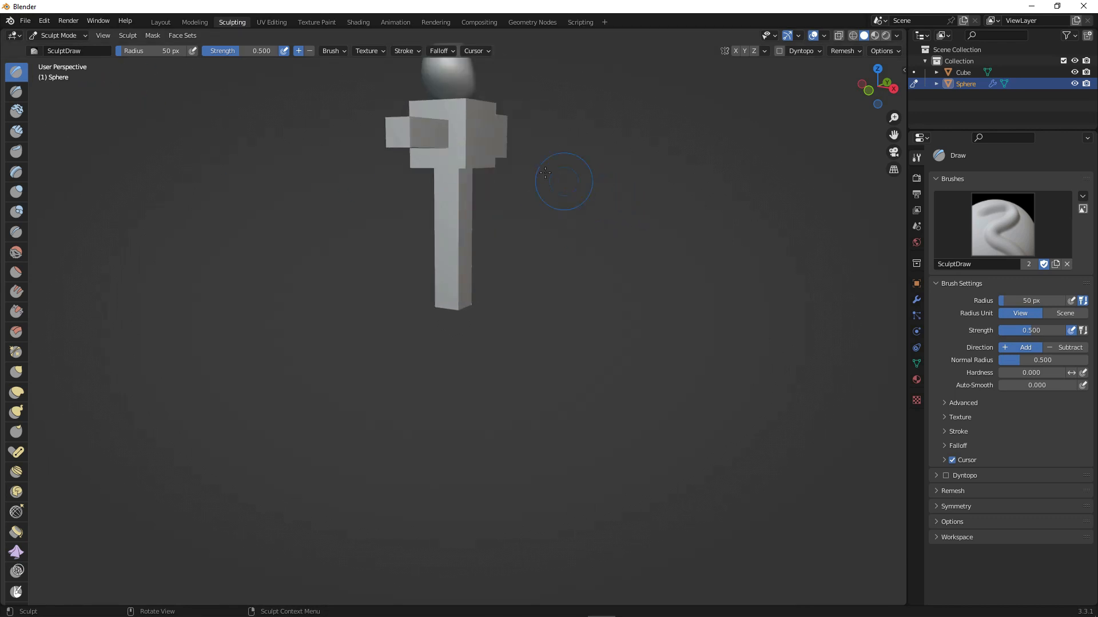
scroll(543, 166, down, 2)
middle_drag(543, 166, 437, 189)
scroll(448, 136, up, 1)
scroll(449, 133, down, 1)
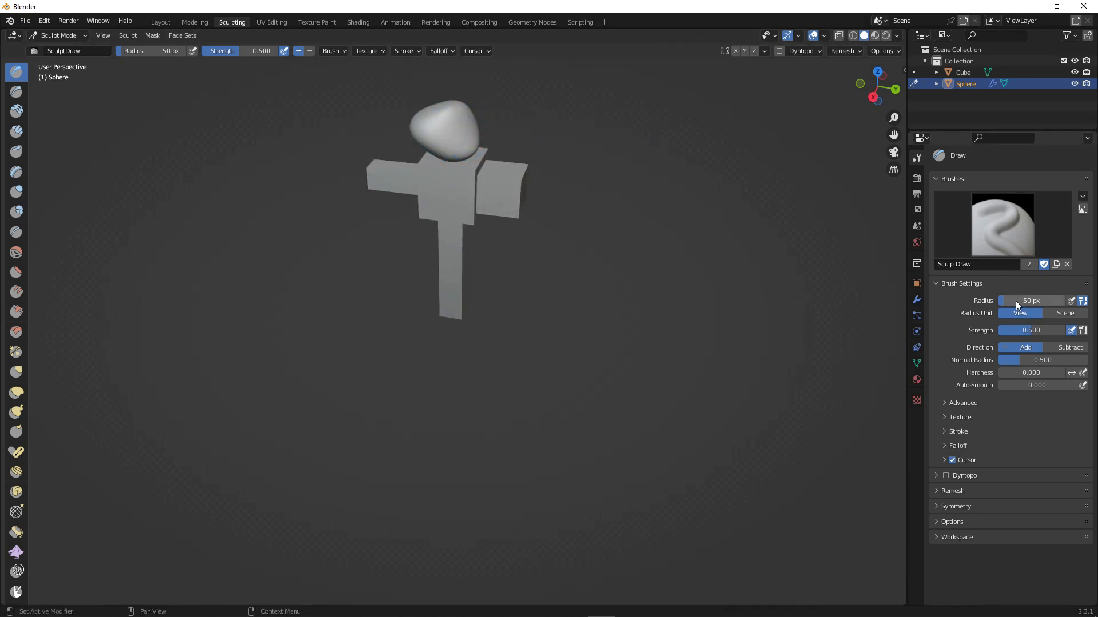
drag(1022, 300, 1009, 301)
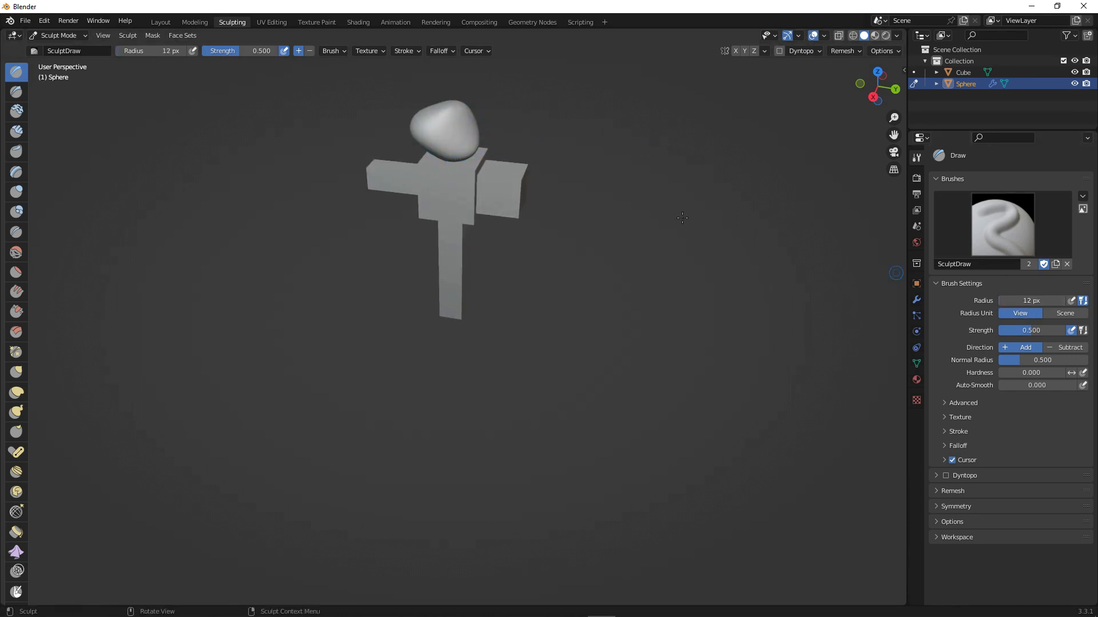
shift+drag(458, 130, 450, 128)
scroll(458, 130, up, 1)
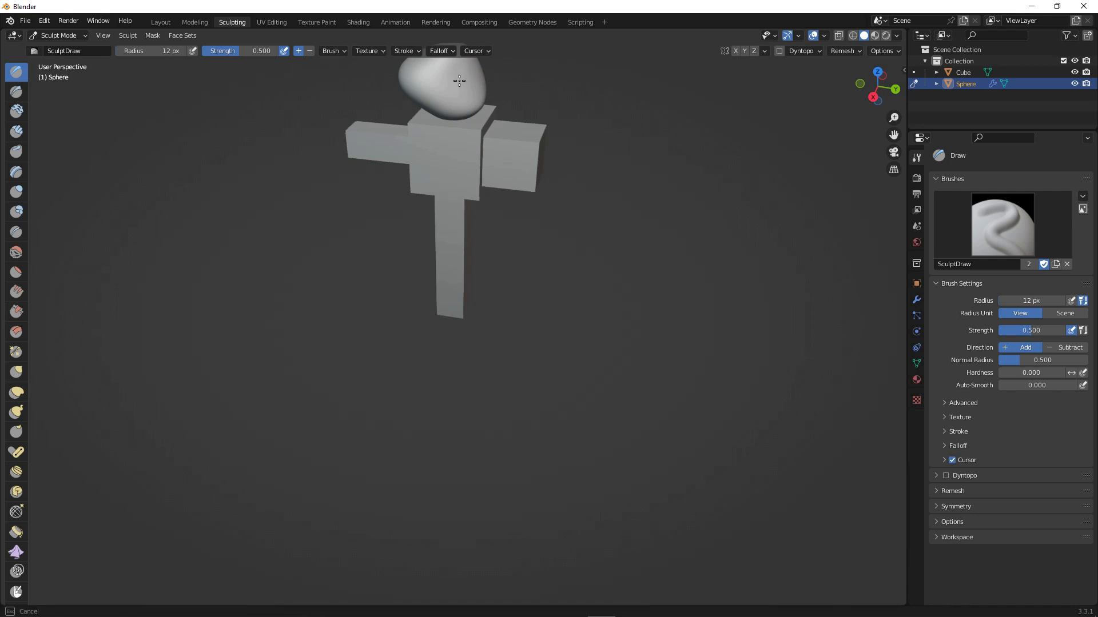
- Set the brush radius to 20 px and stroke the head with the Draw brush and the Draw Sharp brush
click(1007, 302)
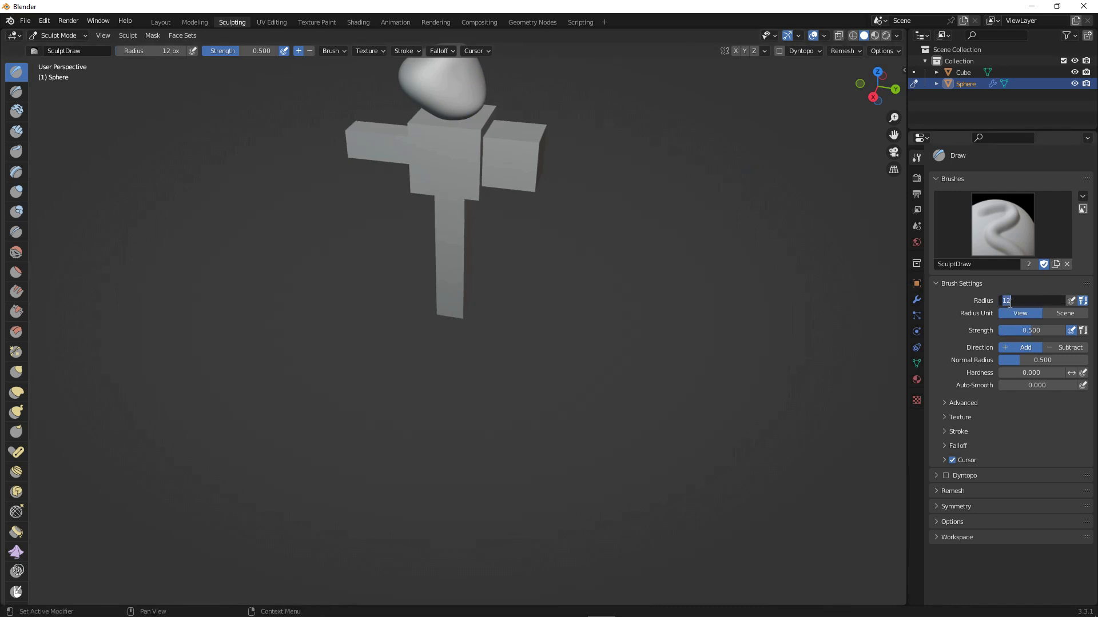
key(Return)
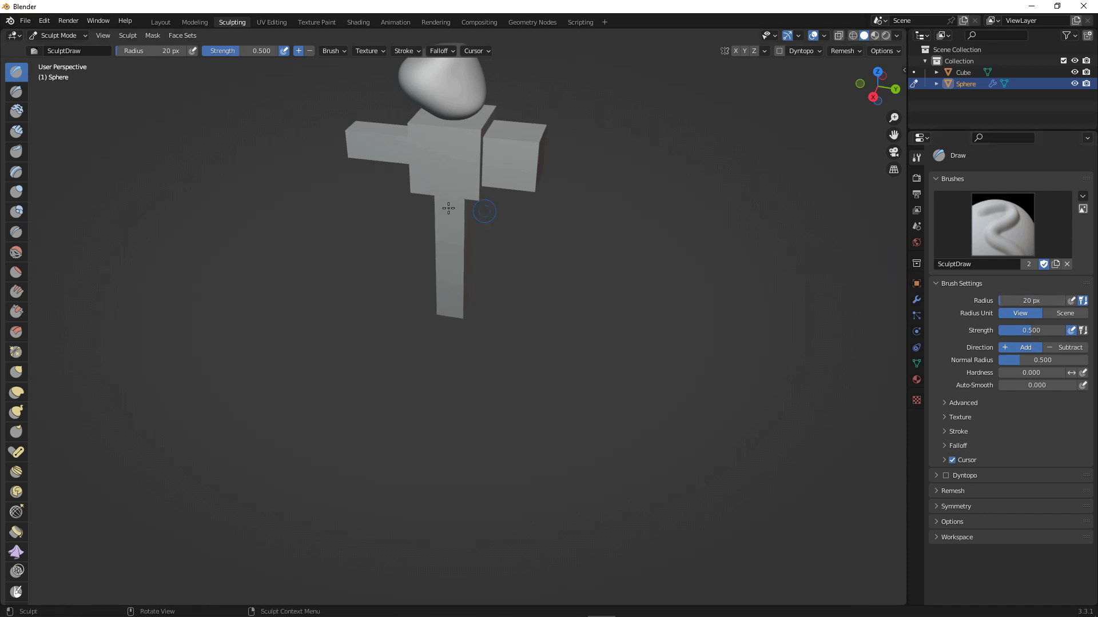
drag(456, 86, 425, 103)
click(16, 91)
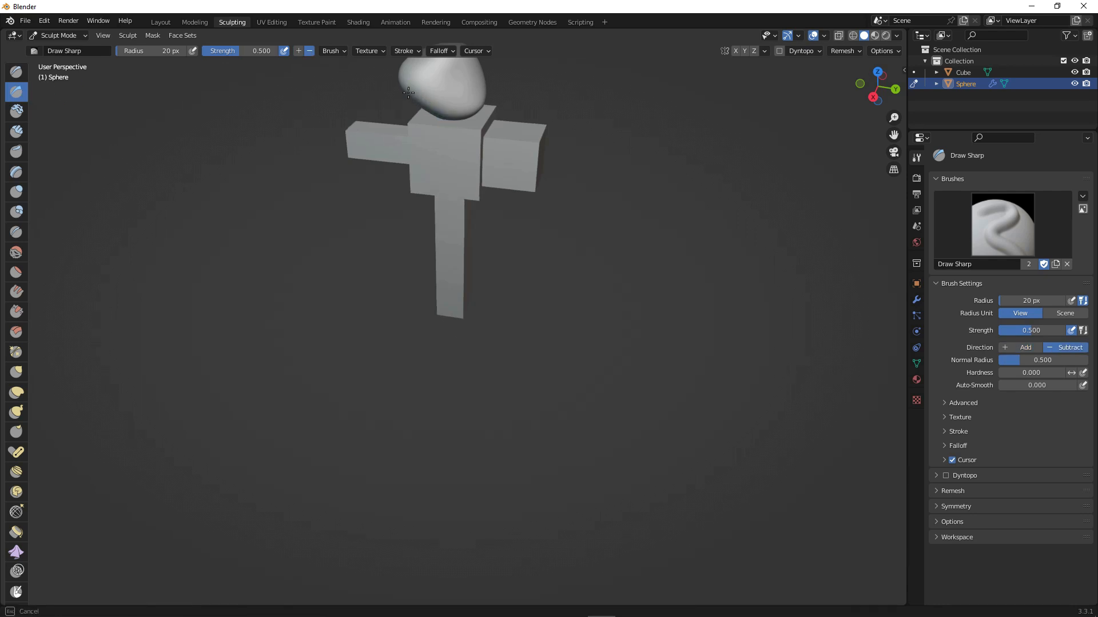
drag(423, 99, 421, 100)
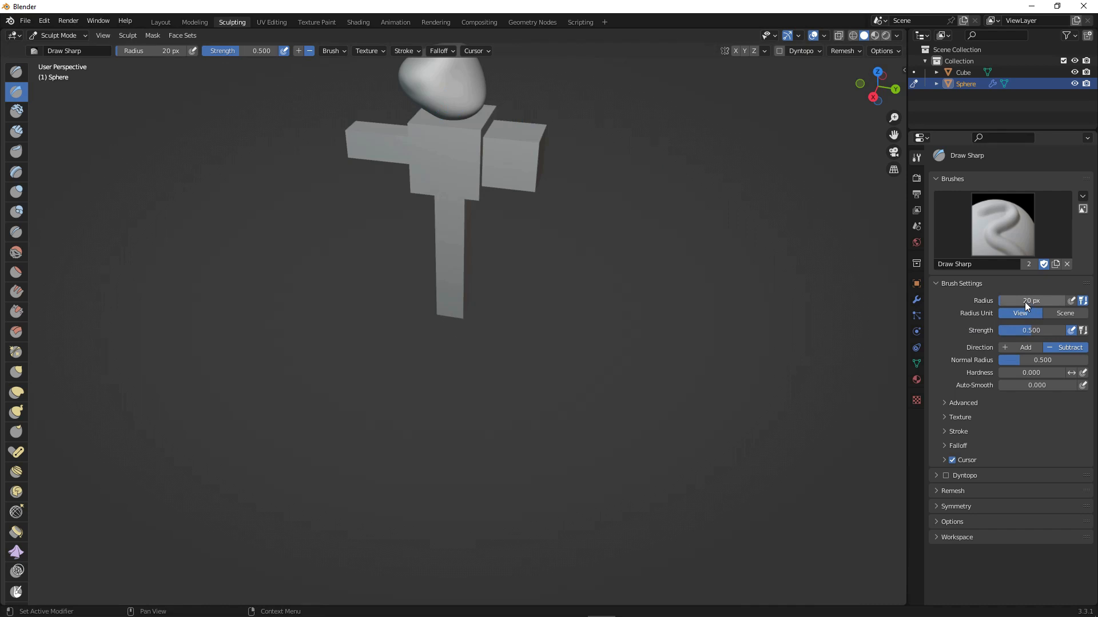
- Set the Draw Sharp radius to 116 px and smooth the head into an egg shape
click(1010, 301)
text(116)
key(Return)
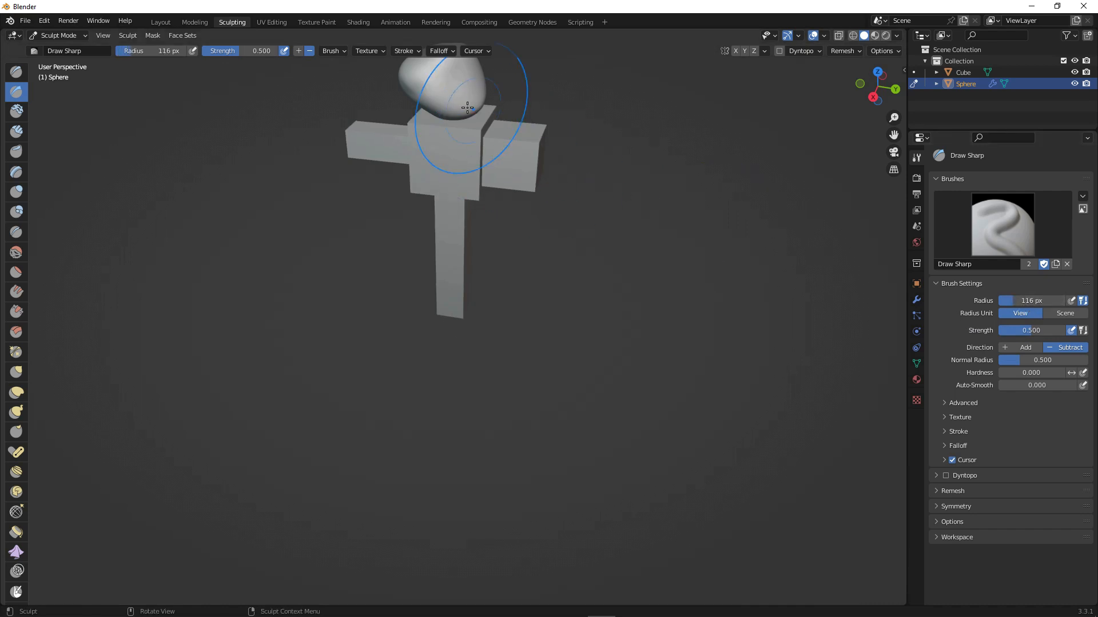
mouse_move(451, 93)
shift+mouse_down()
mouse_move(462, 100)
mouse_move(412, 115)
mouse_move(448, 122)
mouse_move(453, 134)
mouse_move(449, 115)
mouse_move(454, 136)
shift+mouse_up()
scroll(437, 110, down, 1)
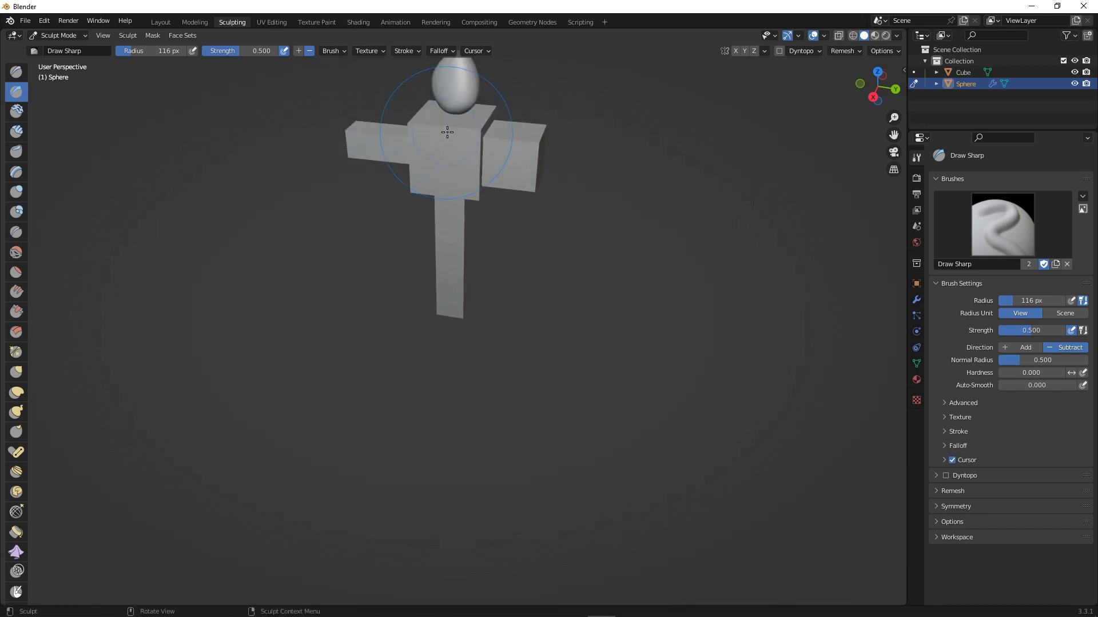
- Return to Object Mode and select both the cube body and the sphere head
click(57, 35)
click(60, 47)
shift+click(486, 209)
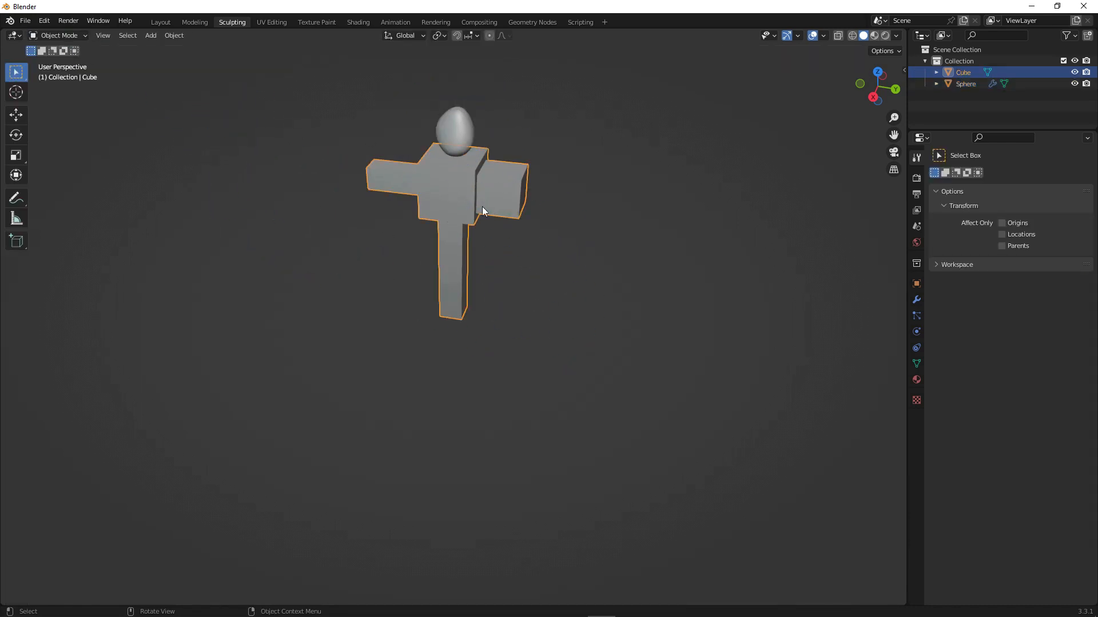
scroll(515, 251, down, 3)
scroll(430, 233, up, 1)
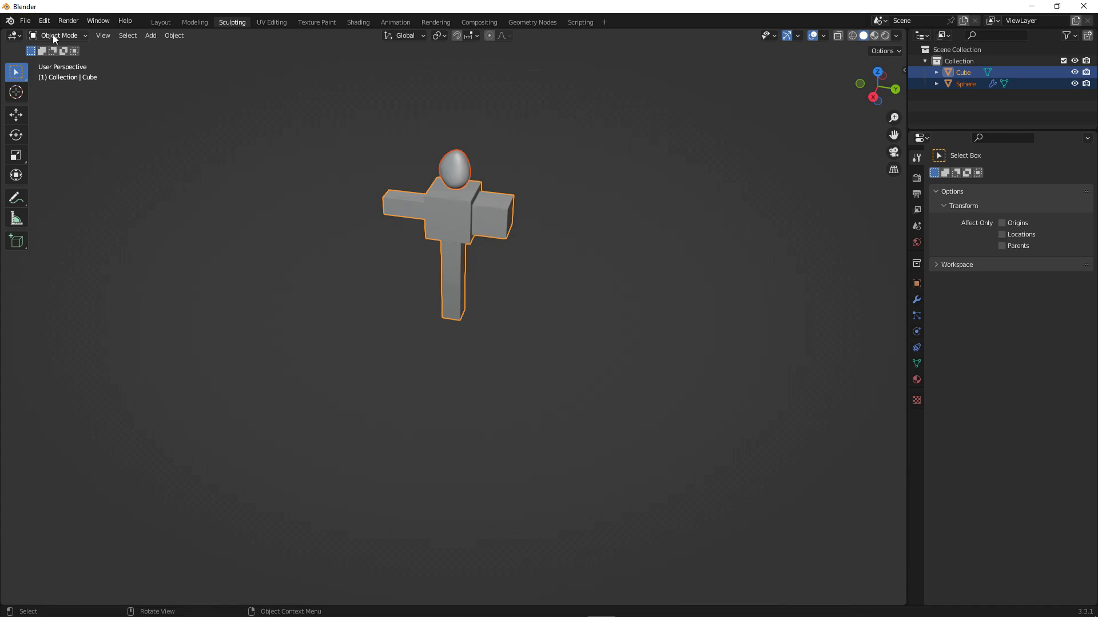
click(26, 21)
mouse_move(81, 173)
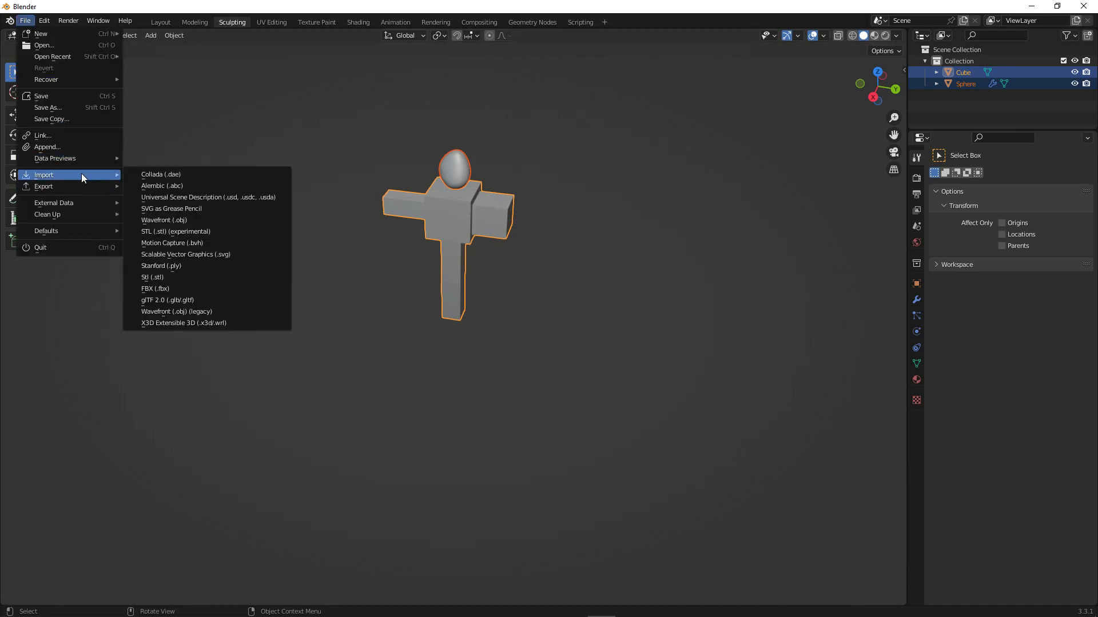
click(183, 290)
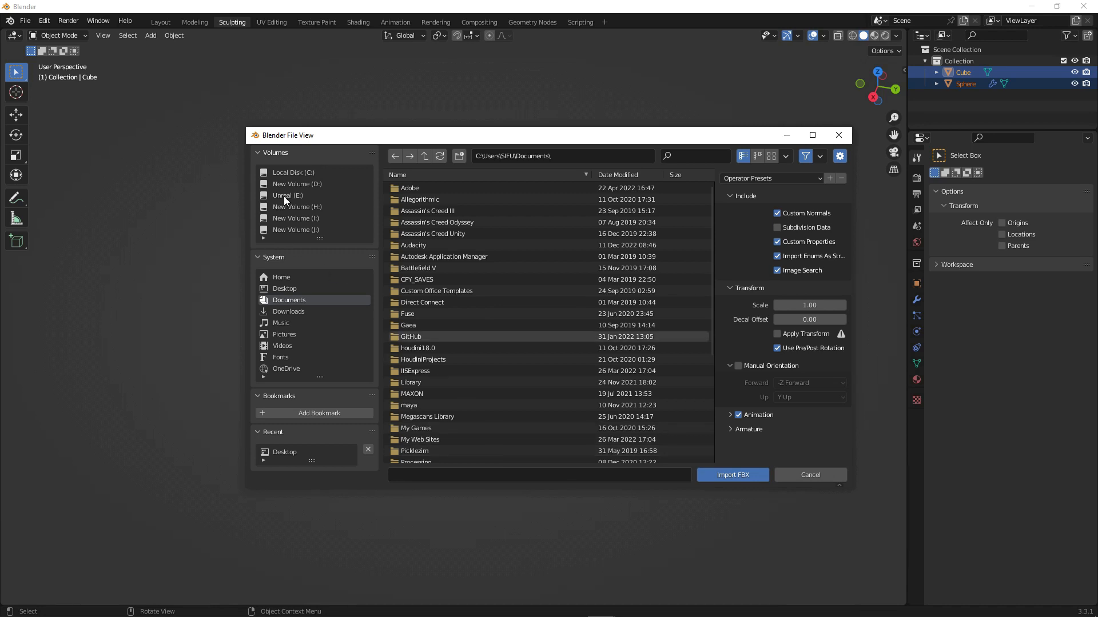
click(281, 291)
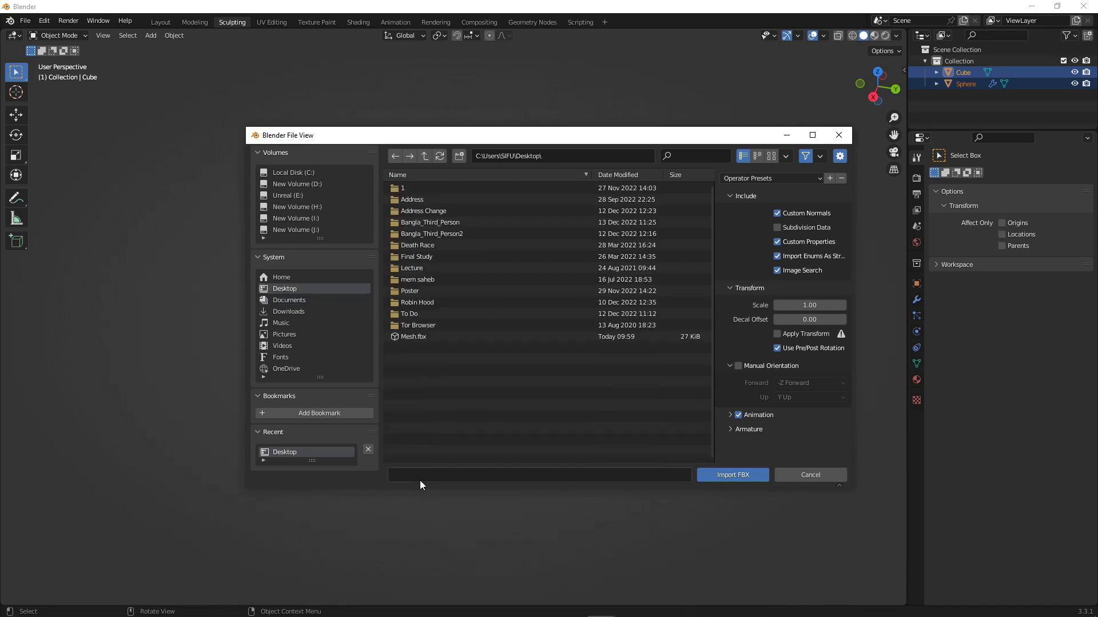
click(782, 477)
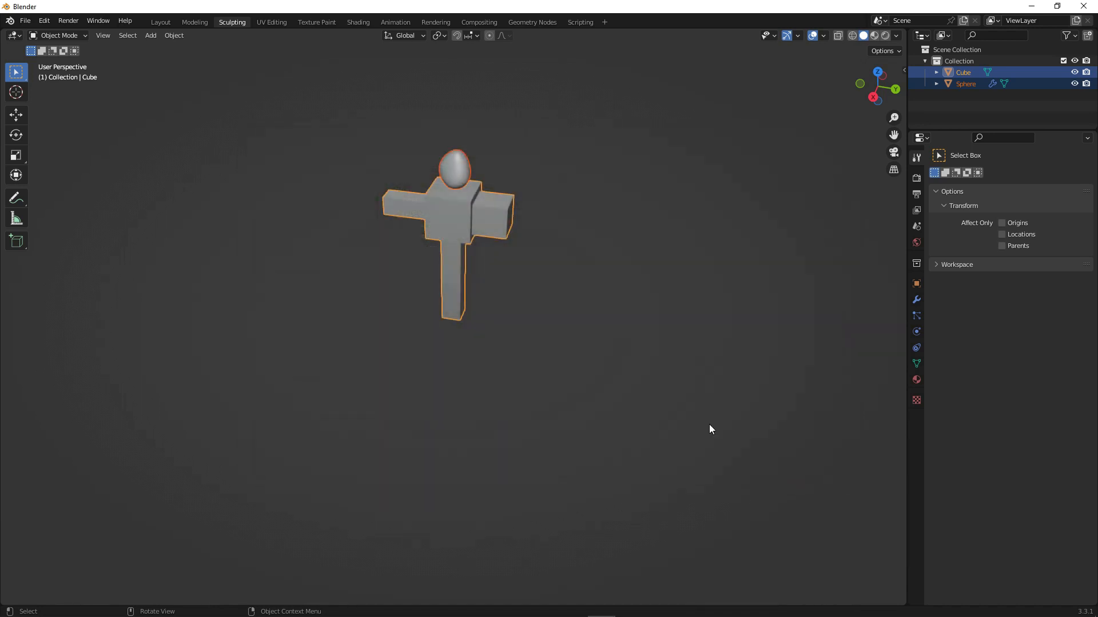
- Export the character to the Desktop folder as an FBX file named TestForUnreal.fbx
click(25, 21)
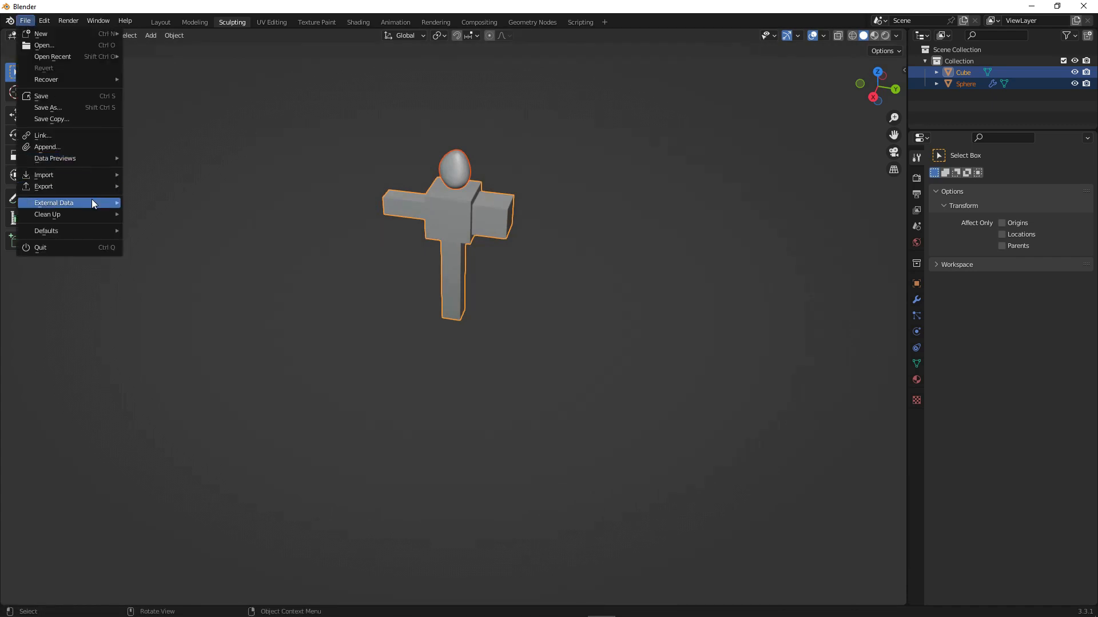
mouse_move(86, 177)
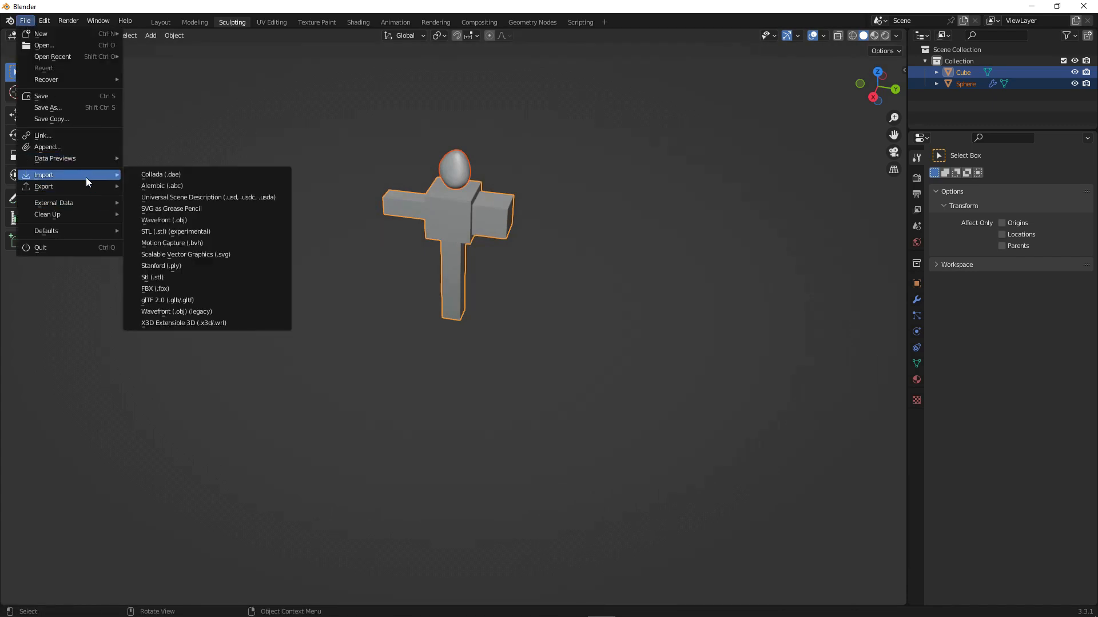
click(168, 288)
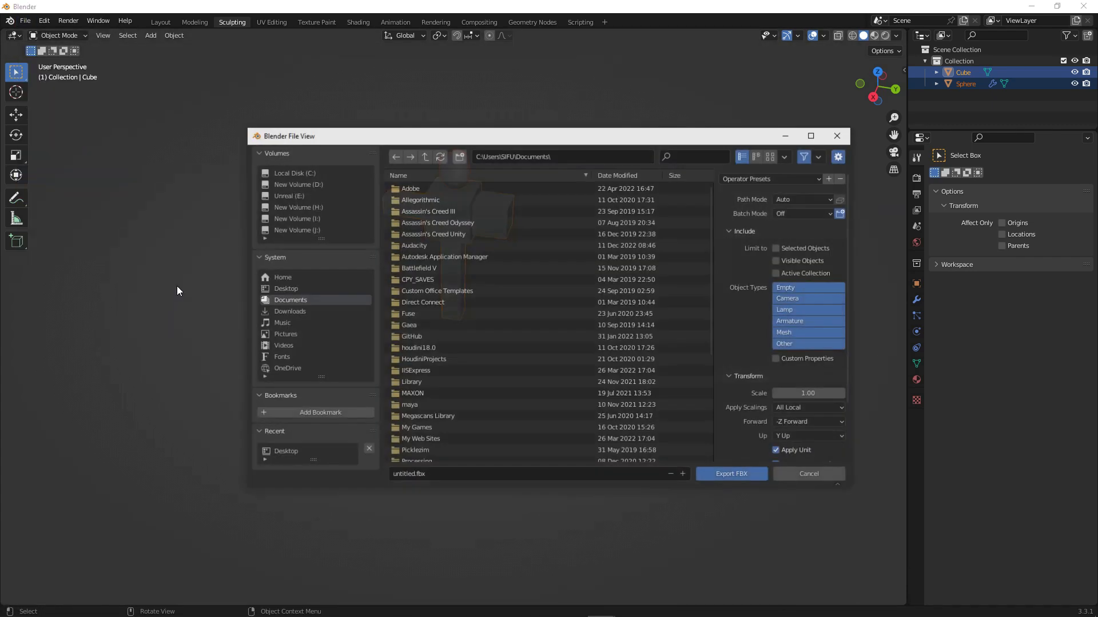
click(409, 474)
double_click(407, 475)
text(Te)
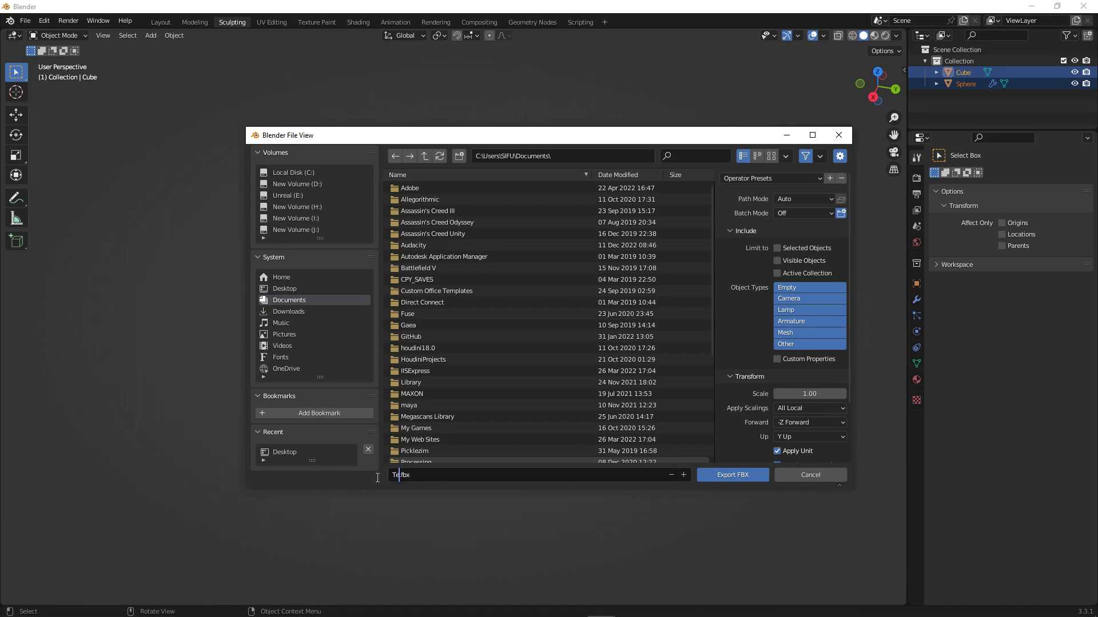
text(stForUnreal)
click(284, 289)
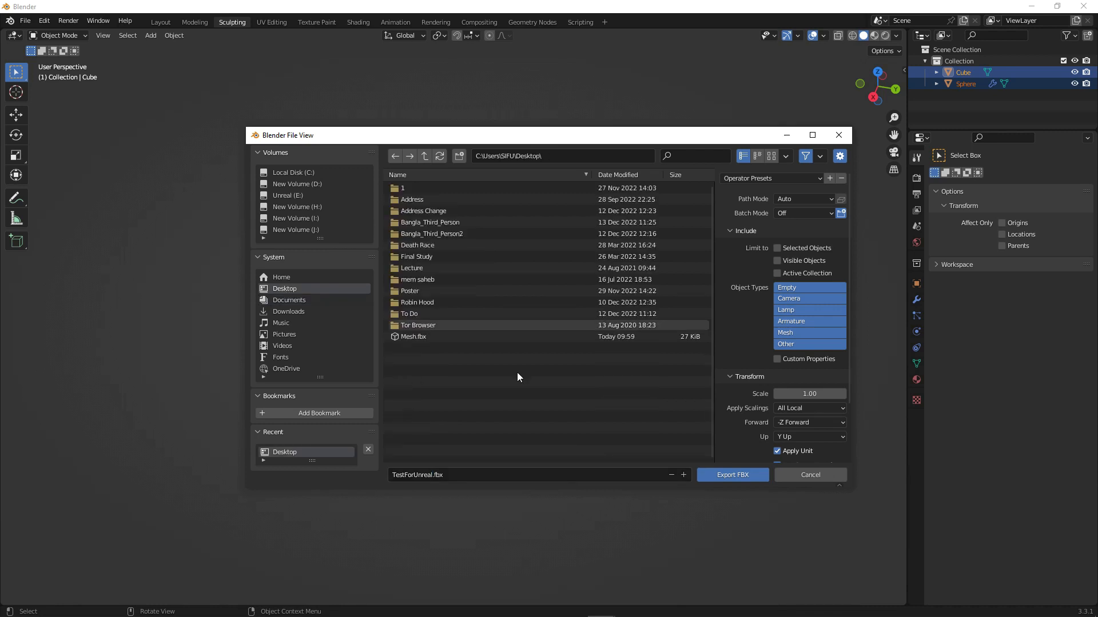
click(734, 474)
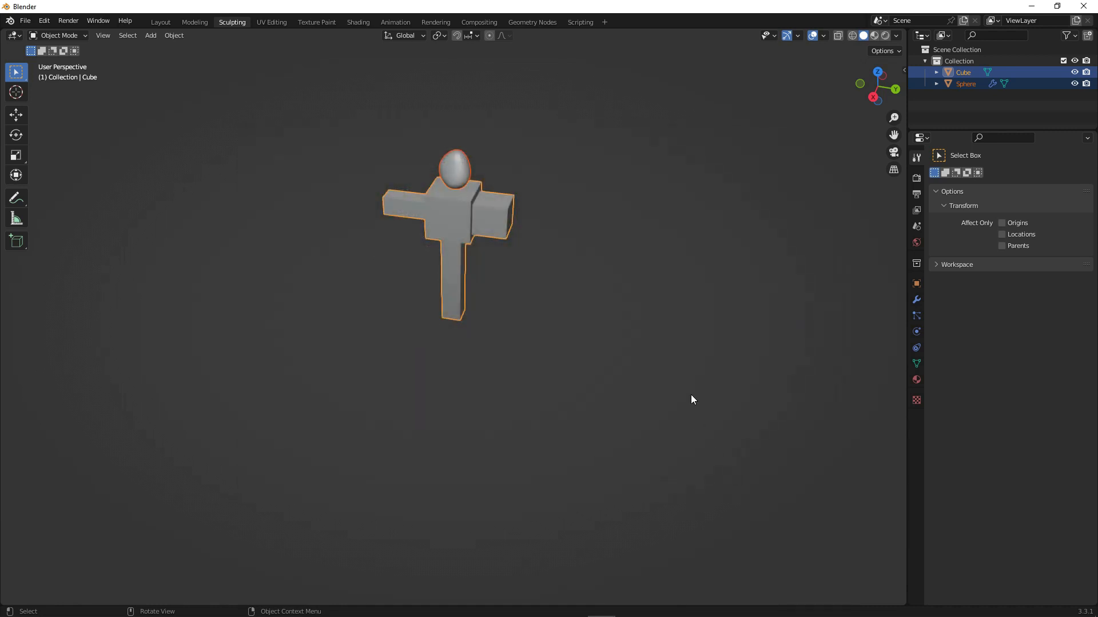
- Switch to Unreal Editor, restore the full editor layout from the immersive viewport and open the project's root Content folder
click(602, 616)
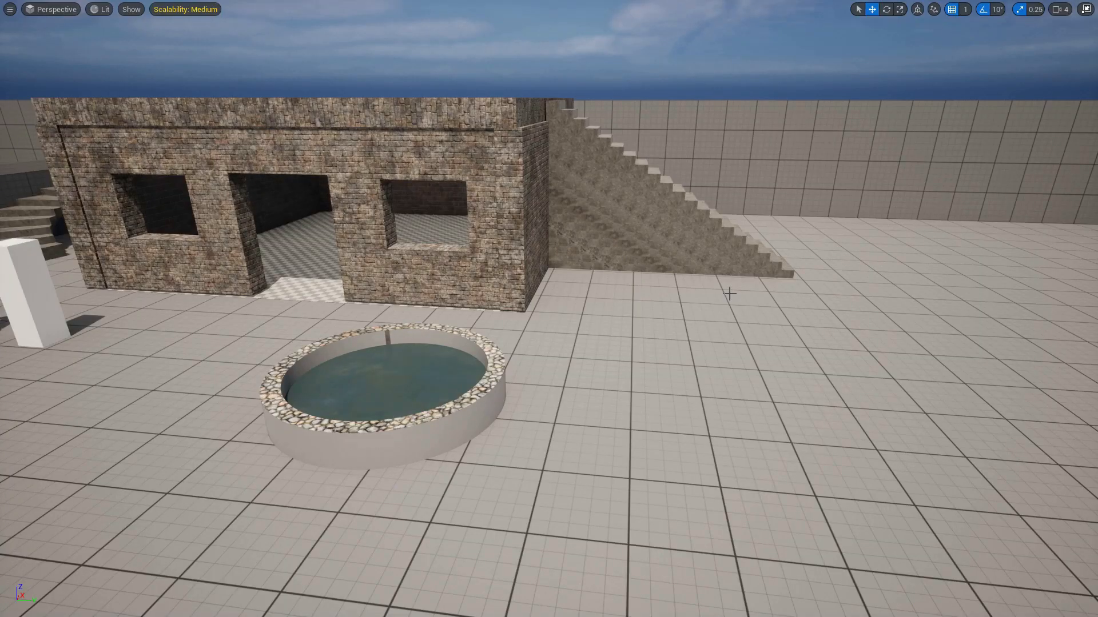
key(F11)
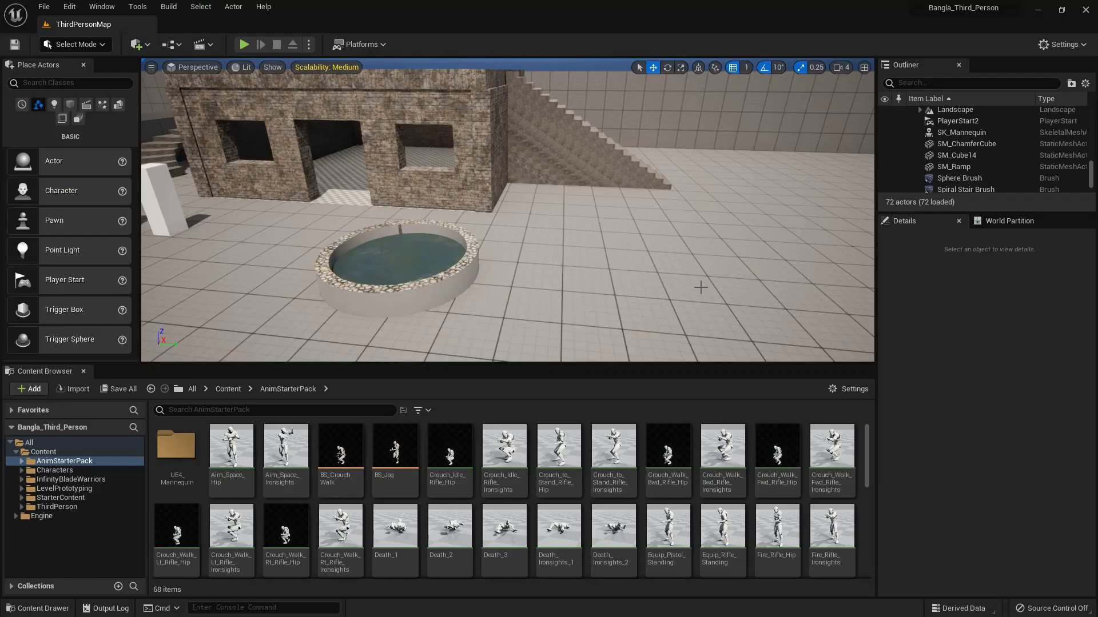
click(49, 453)
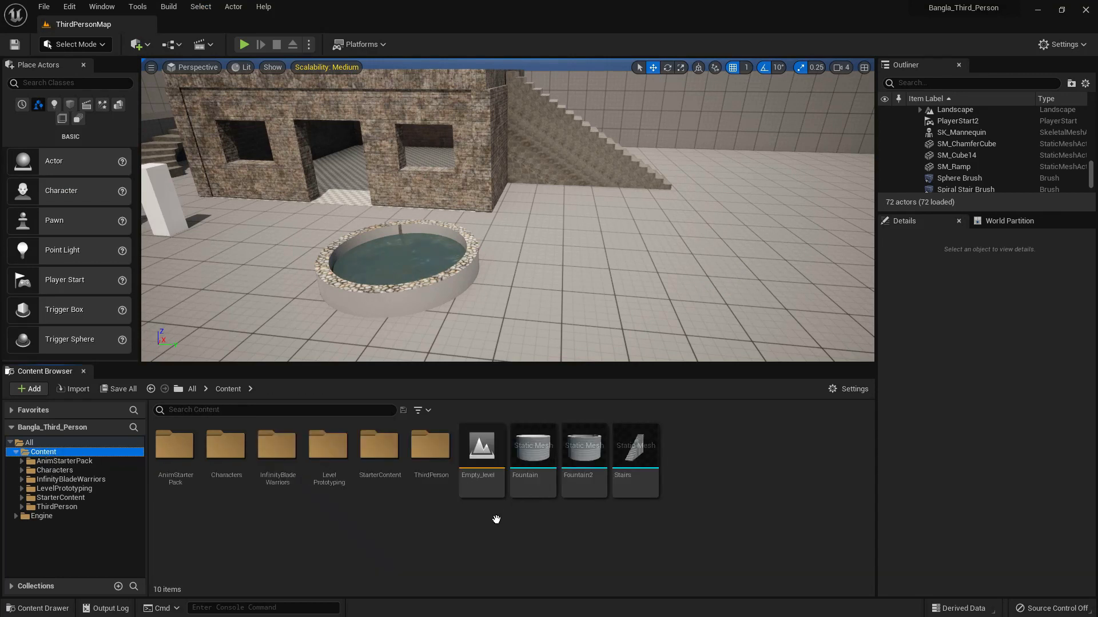
- Import TestForUnreal.fbx from the Desktop into the Content folder with Combine Meshes enabled
click(63, 390)
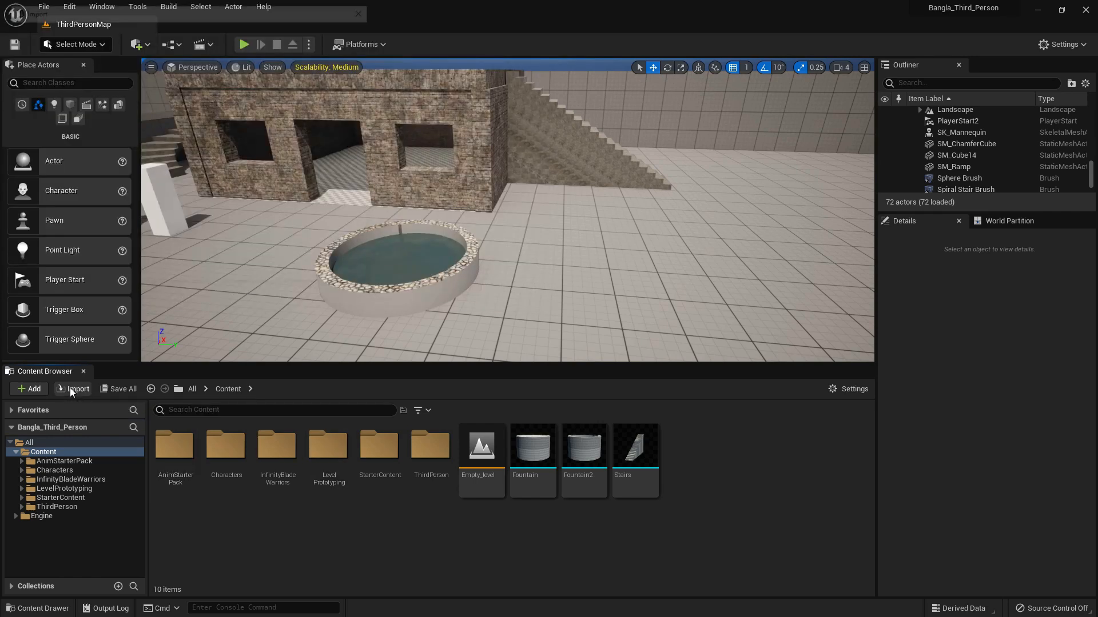
click(71, 388)
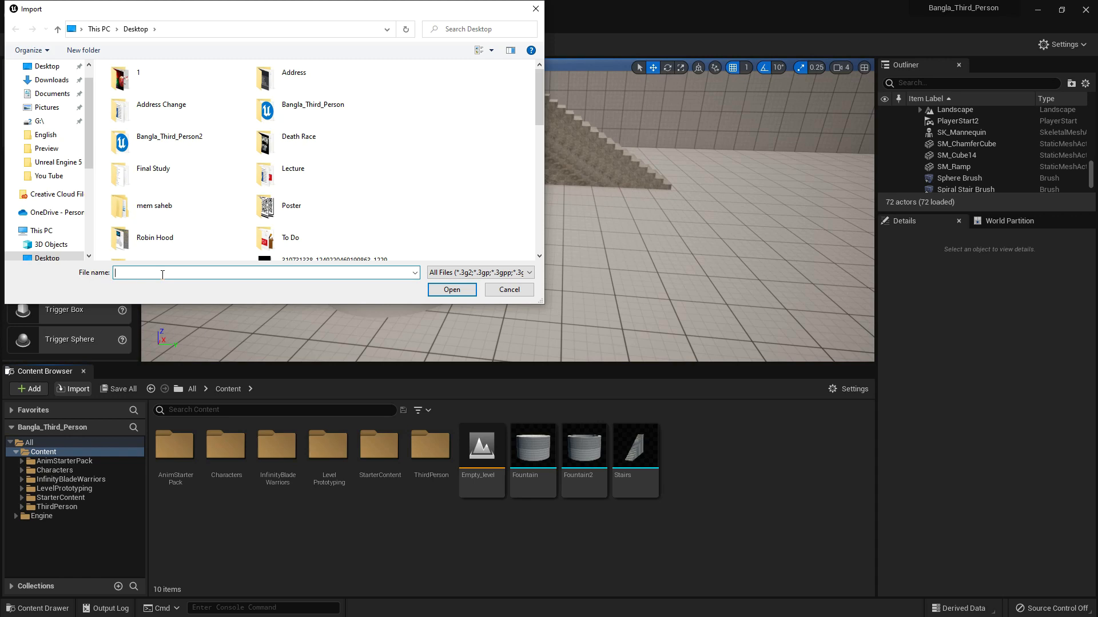
text(test)
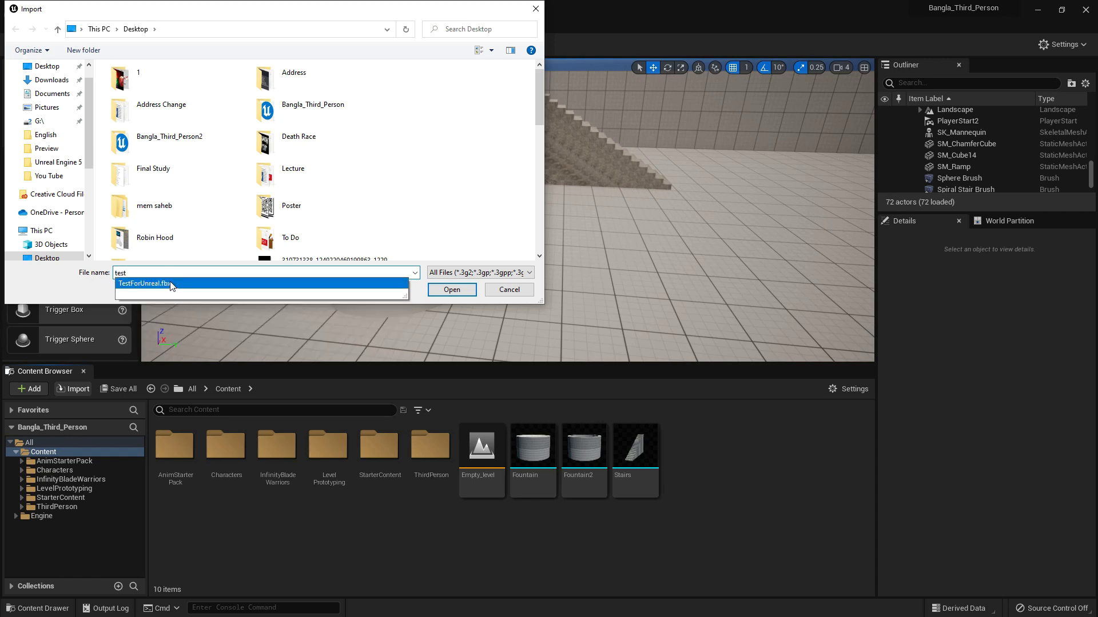
click(172, 285)
click(451, 290)
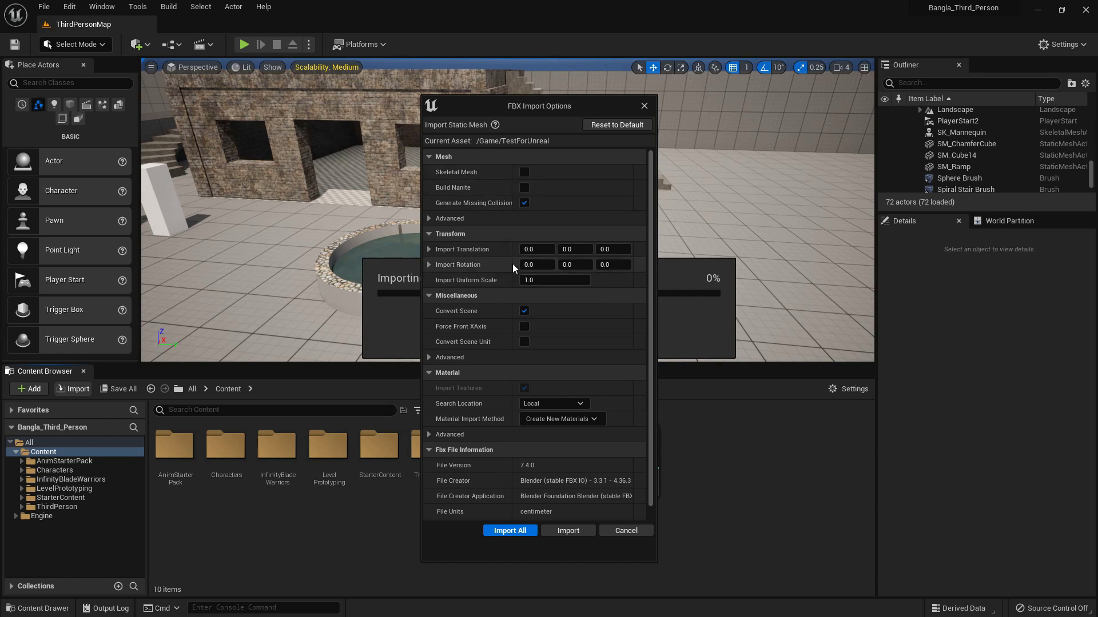
click(430, 218)
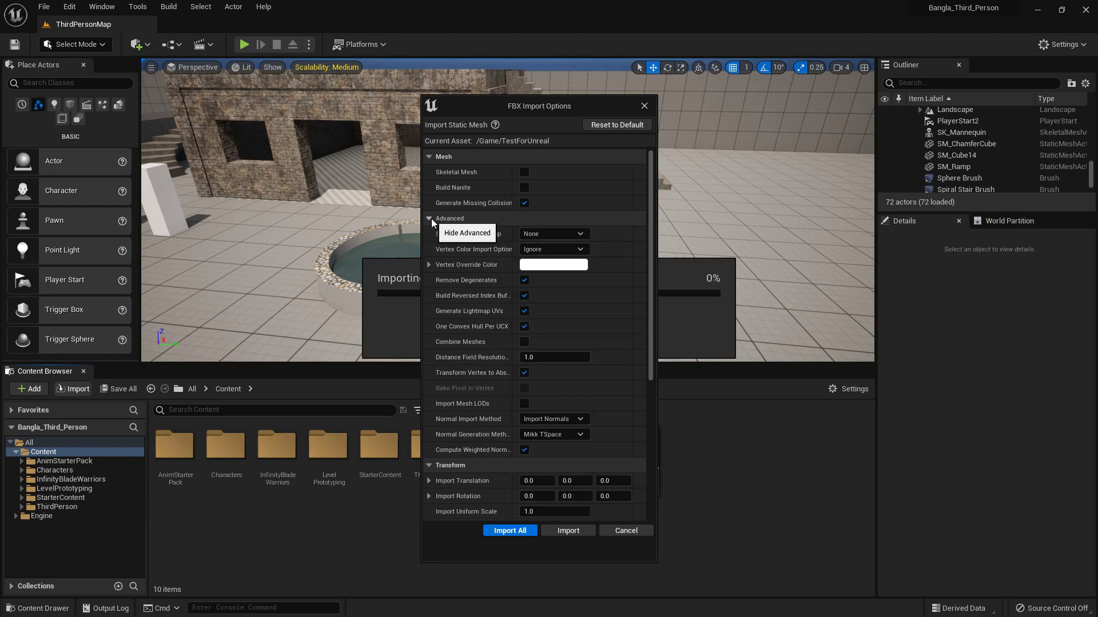
click(525, 342)
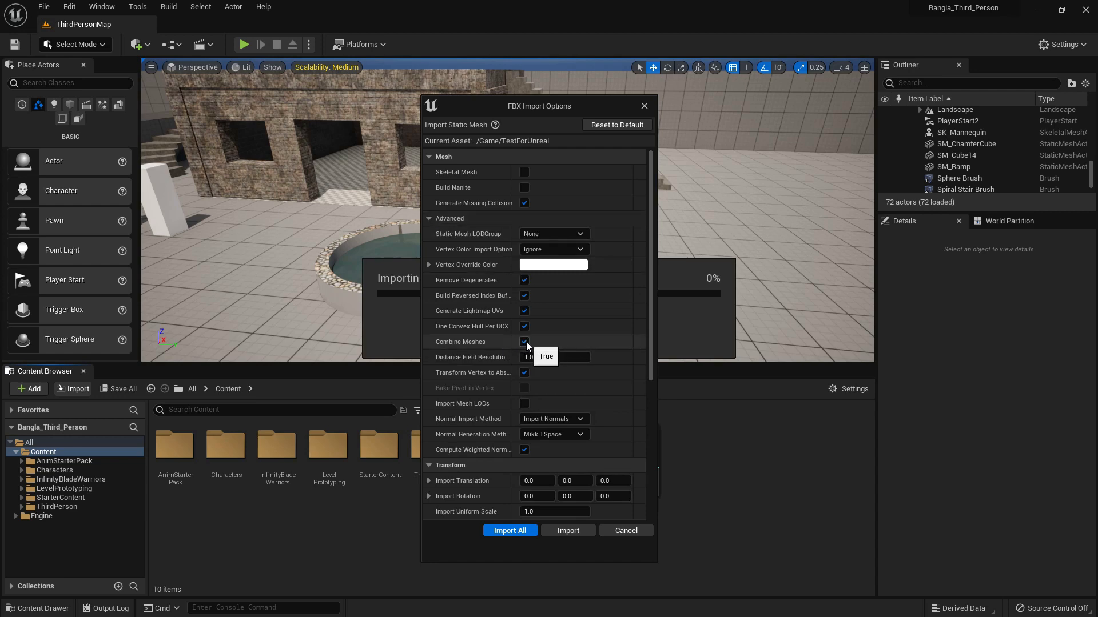
click(508, 530)
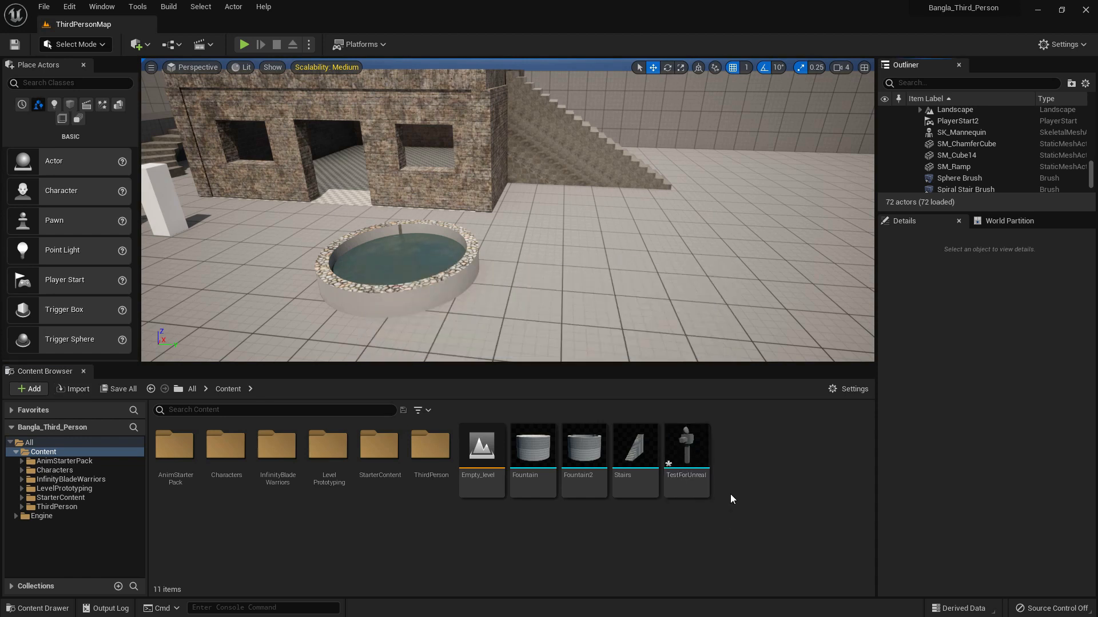
- Place the TestForUnreal mesh on the floor near the fountain and frame it in the viewport
drag(686, 452, 581, 308)
scroll(582, 308, down, 10)
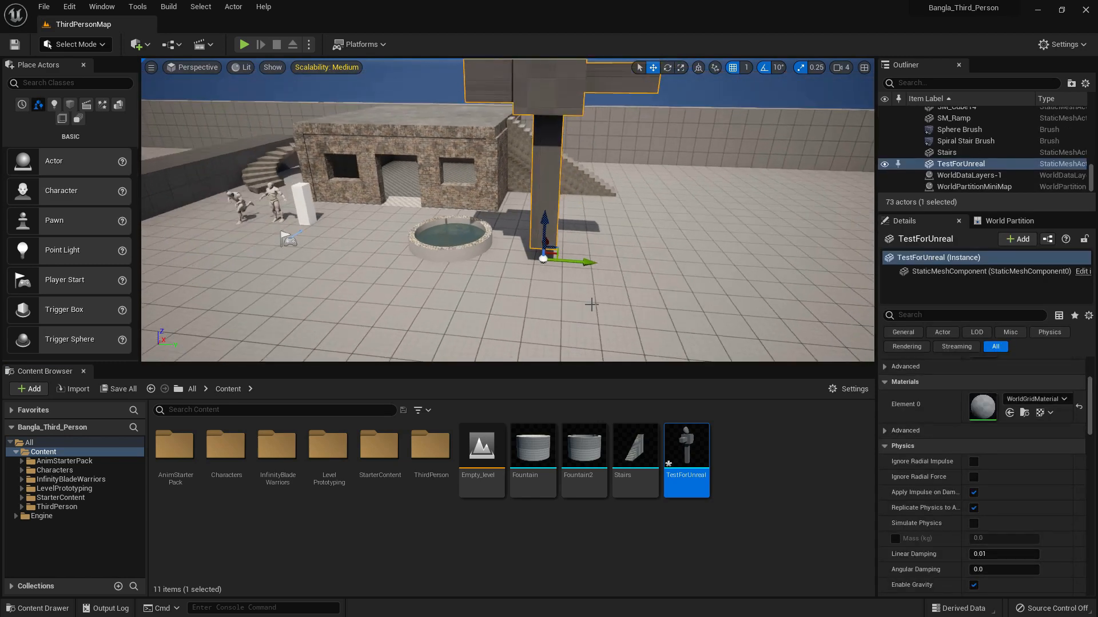
scroll(618, 243, up, 5)
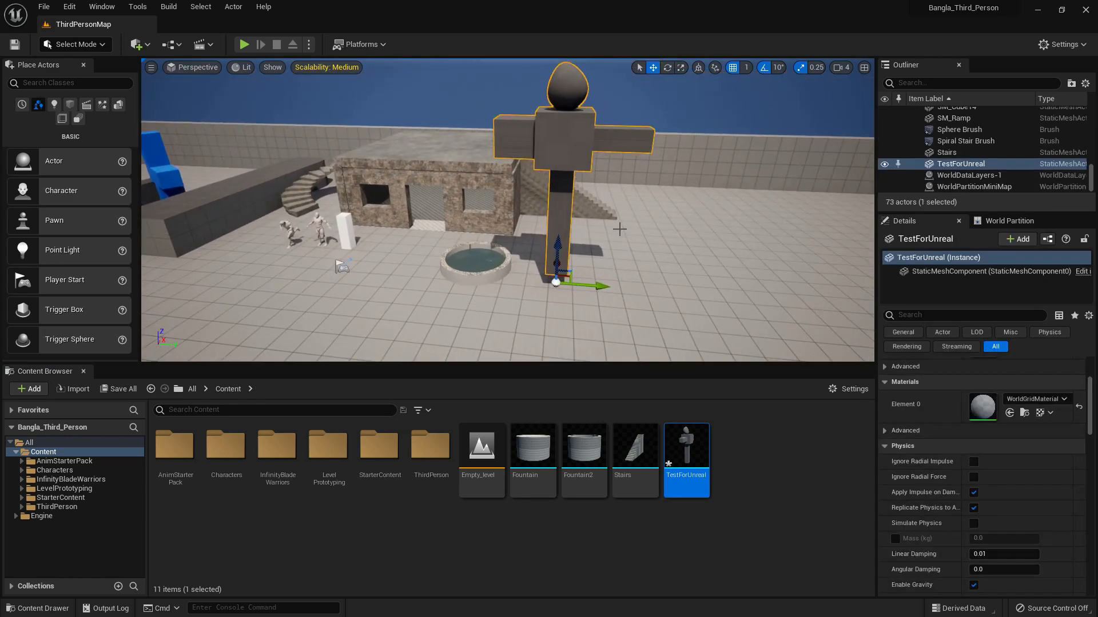
drag(558, 243, 590, 262)
key(f)
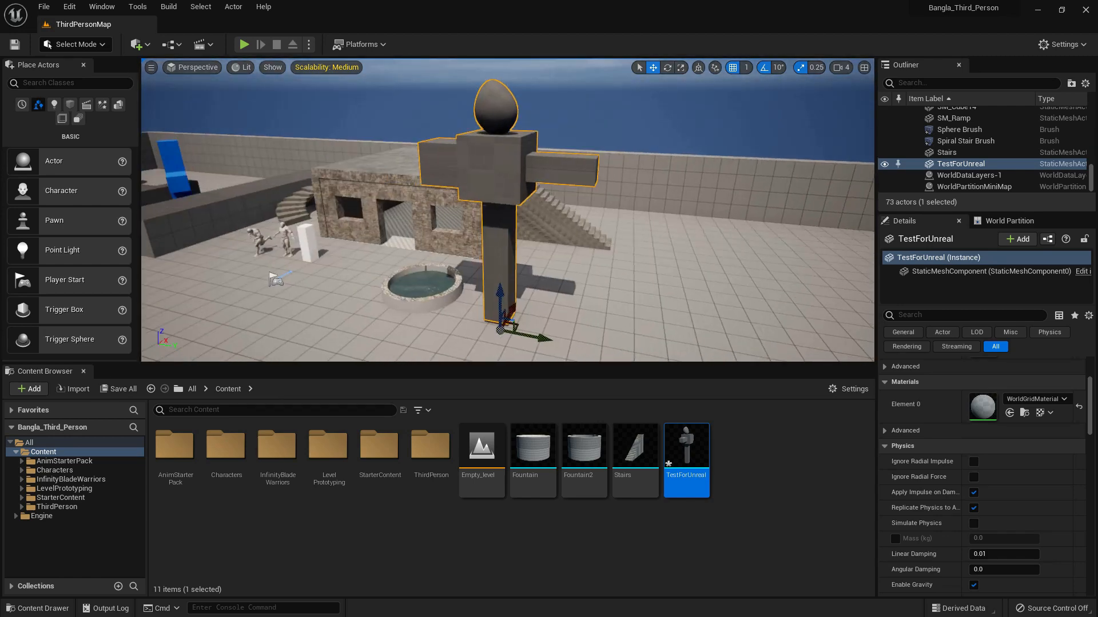
scroll(590, 262, up, 2)
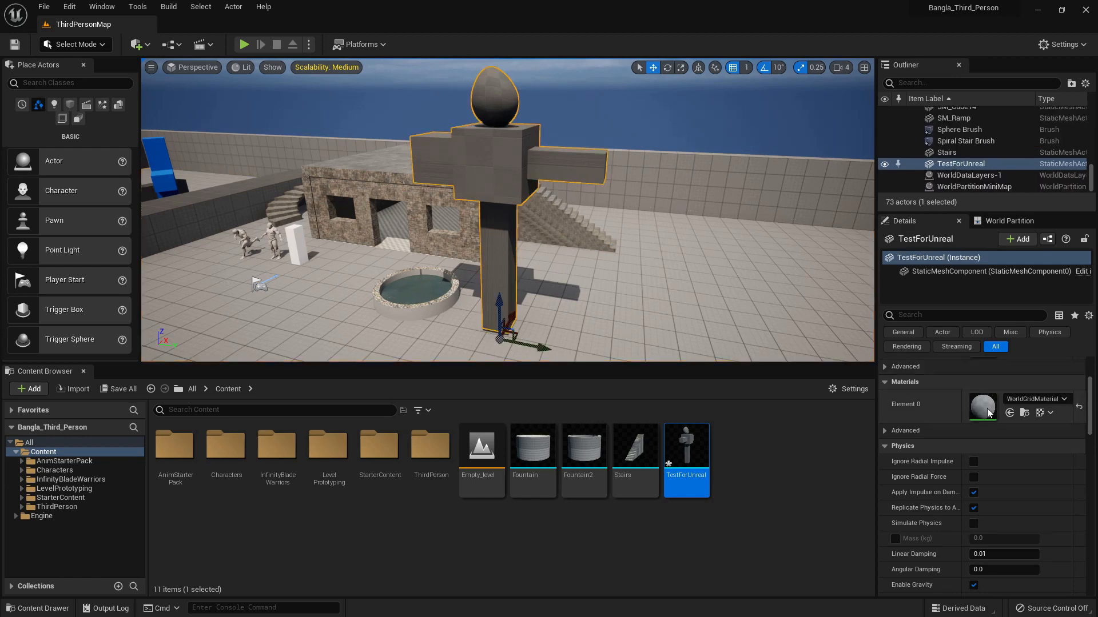
- Set the placed character's Element 0 material to Xray
click(1029, 399)
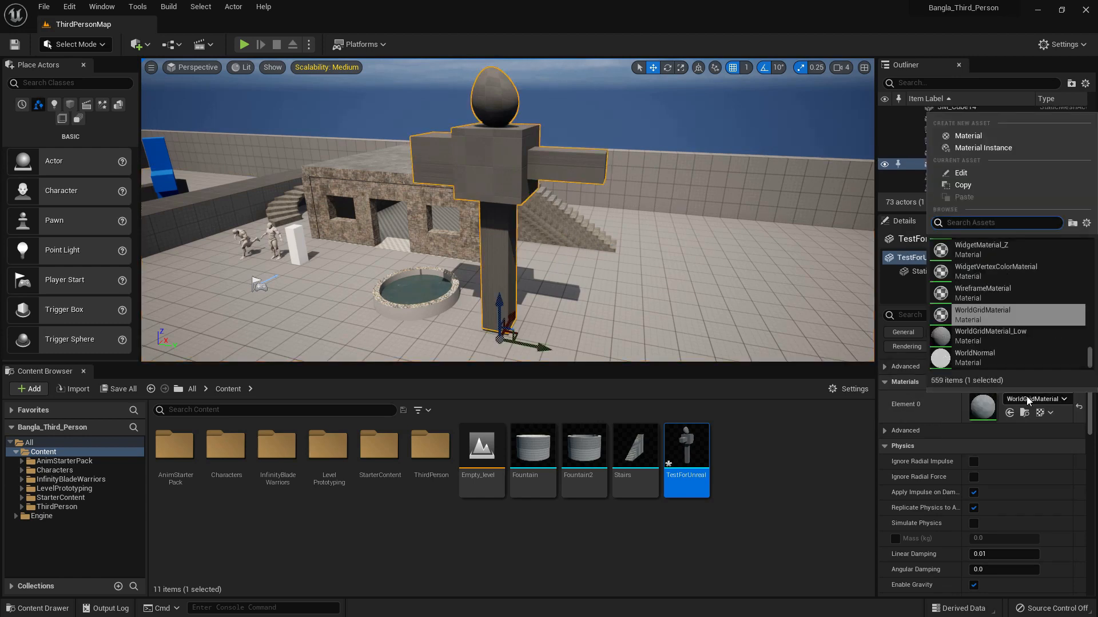
scroll(985, 278, down, 2)
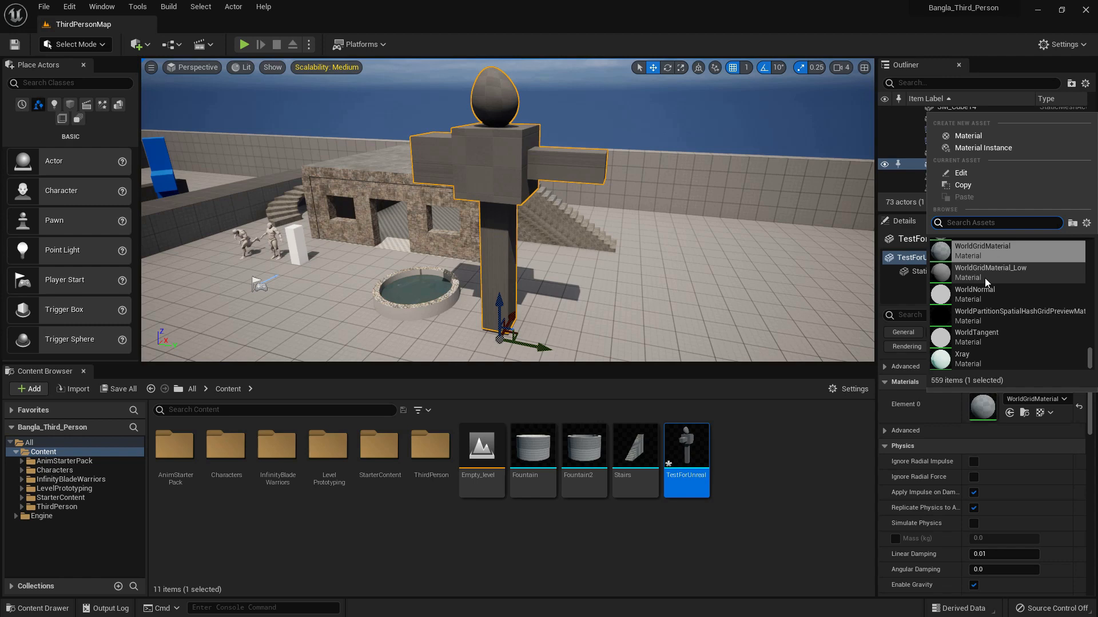
click(970, 358)
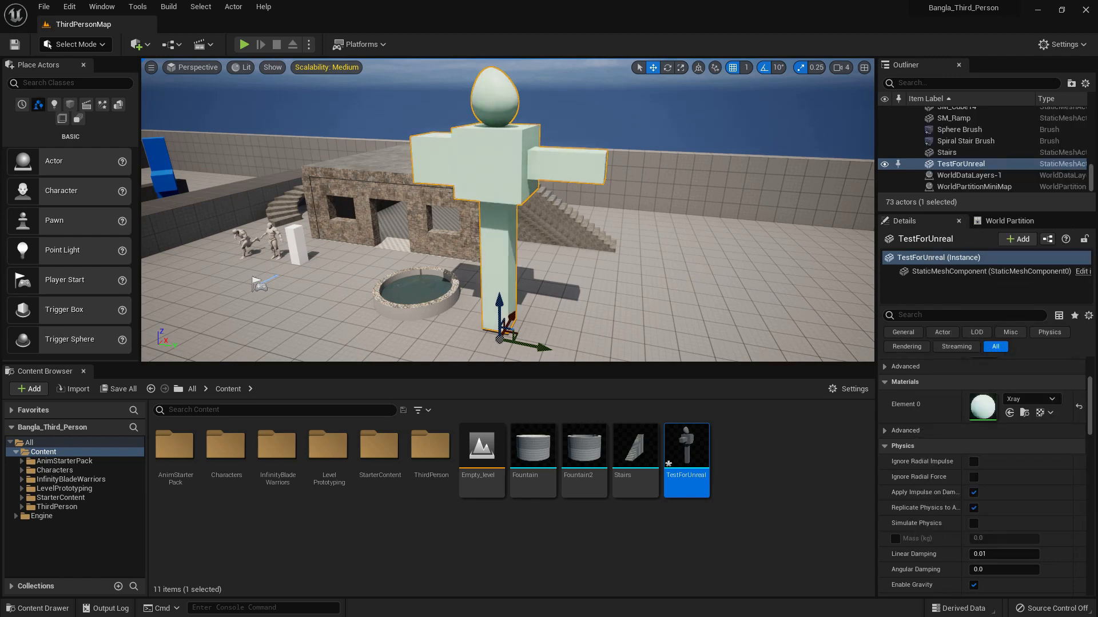
- Examine the mannequins and the white column beside the brick building in the immersive viewport
click(630, 293)
key(a)
right_drag(624, 294, 505, 217)
key(w)
key(a)
key(w)
key(a)
key(F11)
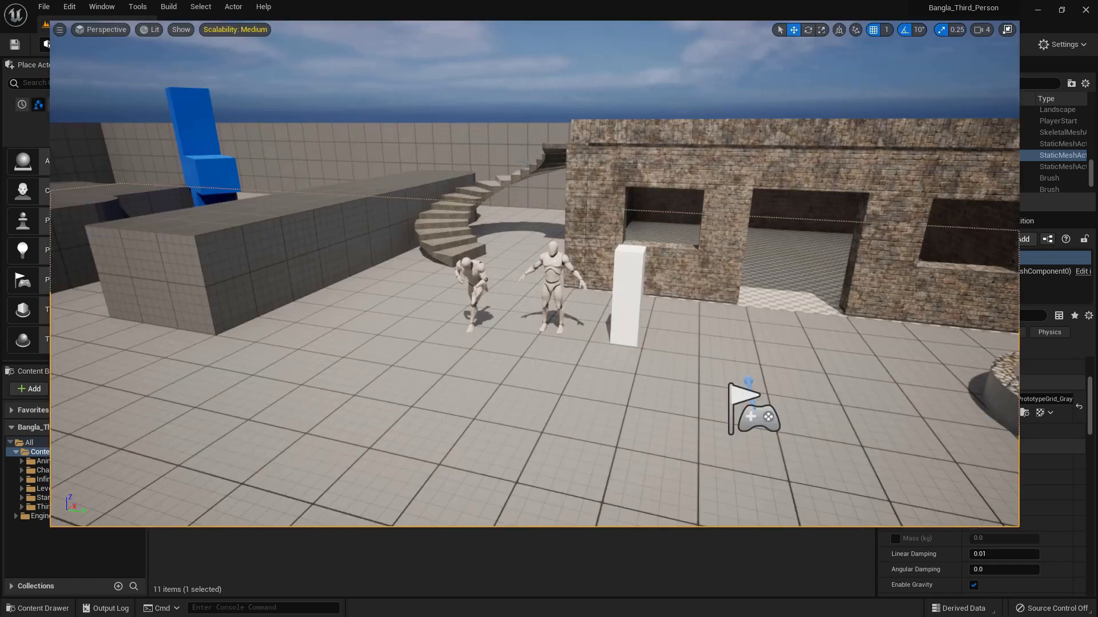
scroll(559, 287, up, 2)
click(613, 306)
click(722, 311)
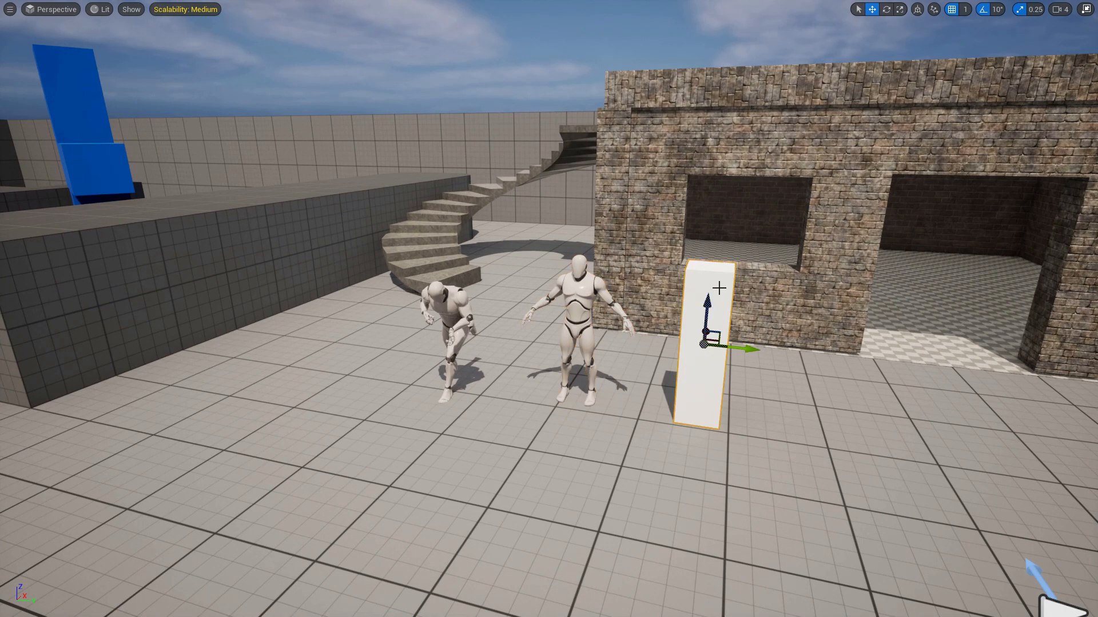
- Browse from the standing mannequin to its mesh asset folder and select the SK_Mannequin_Skeleton asset
click(580, 275)
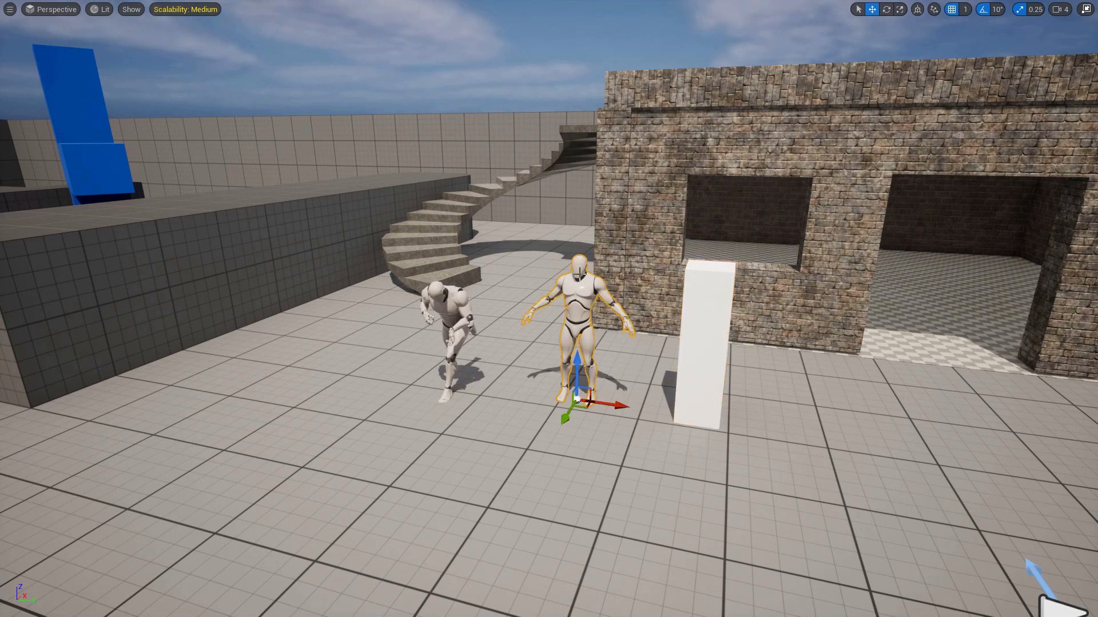
key(F11)
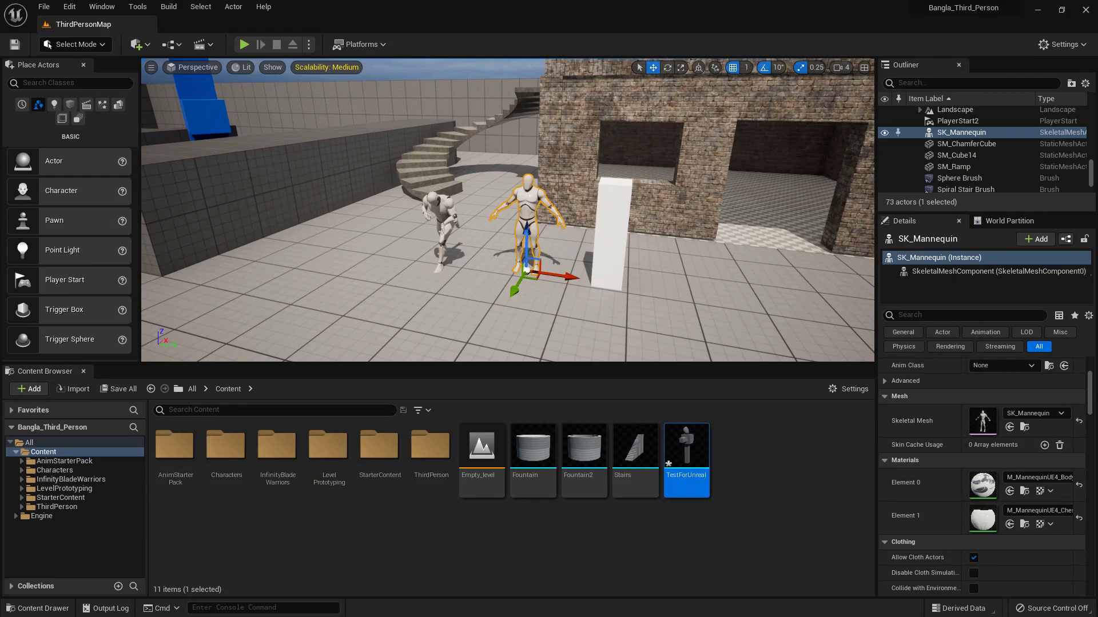
right_click(525, 210)
click(571, 235)
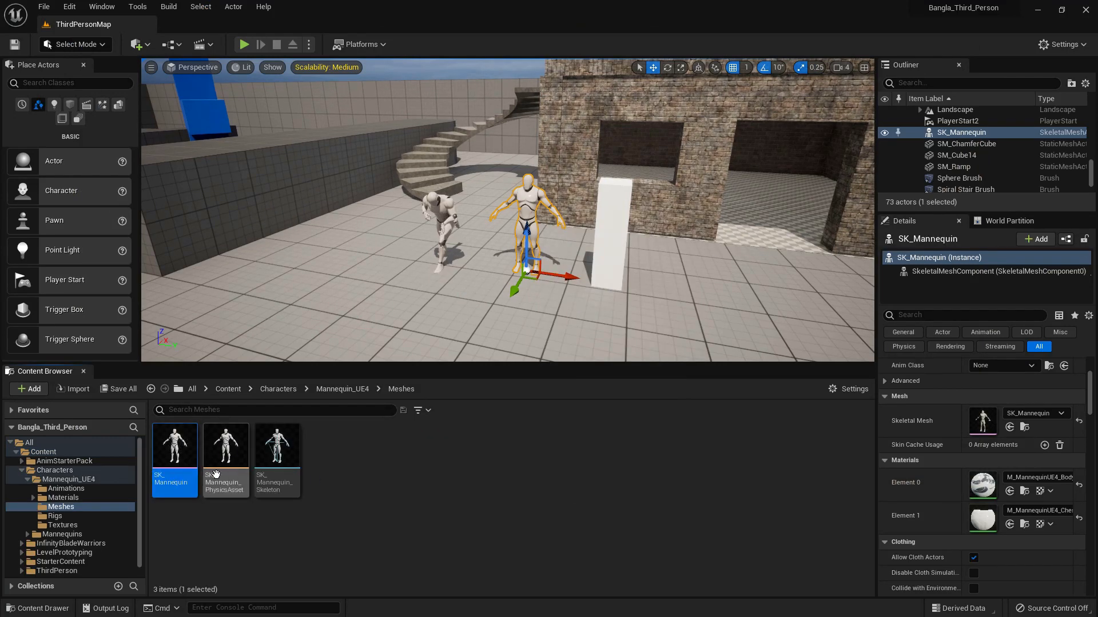
click(275, 472)
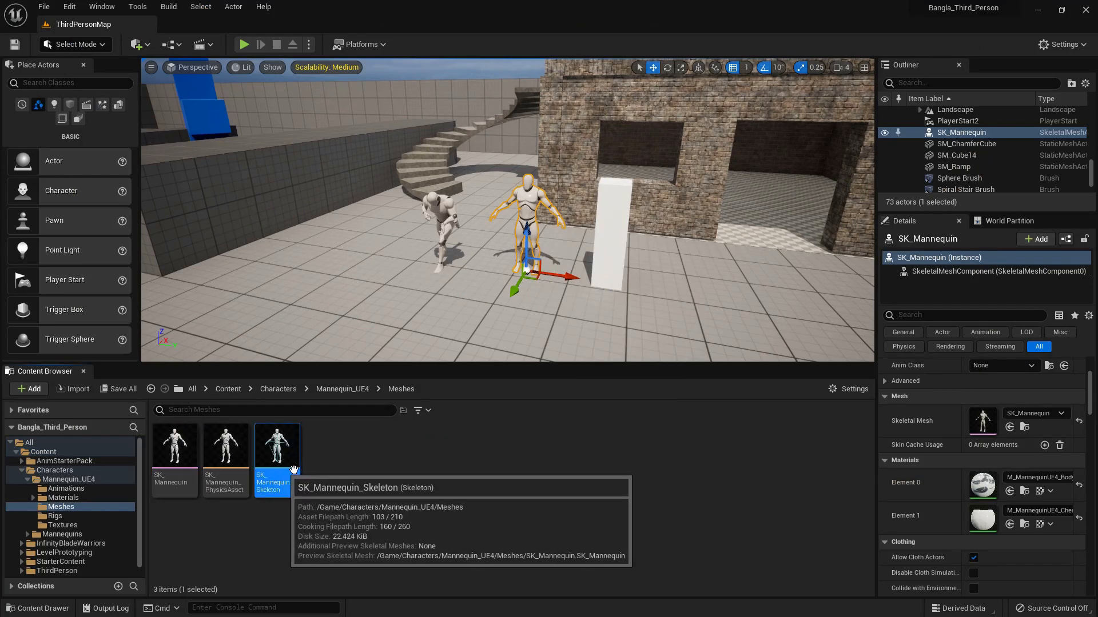
- Play the level in the immersive viewport and walk the player character around near the mannequins and white column
click(465, 304)
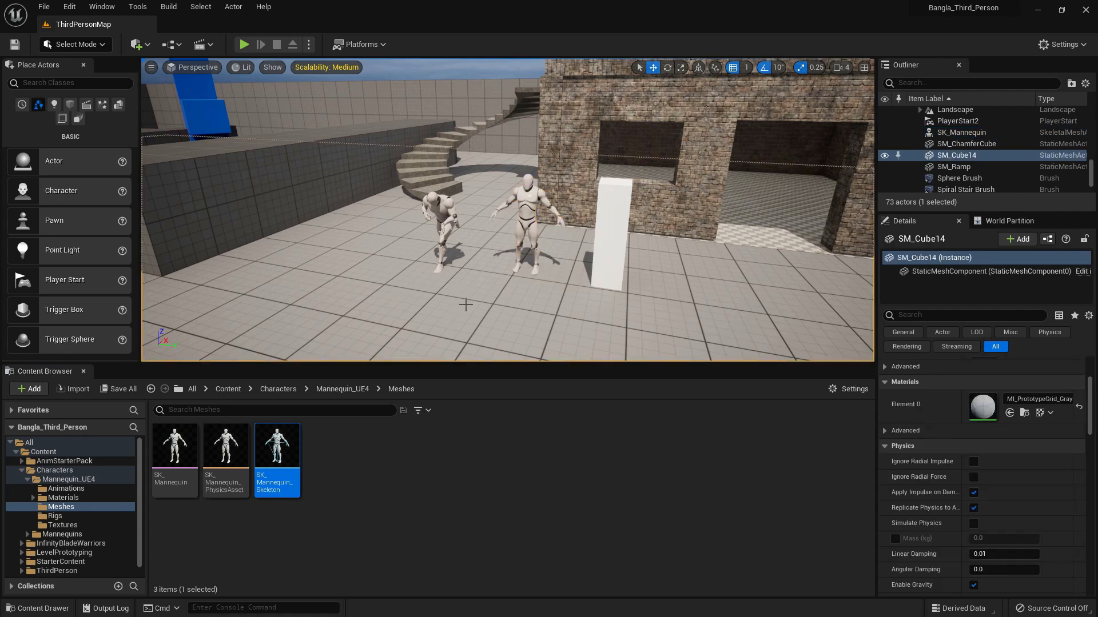
key(F11)
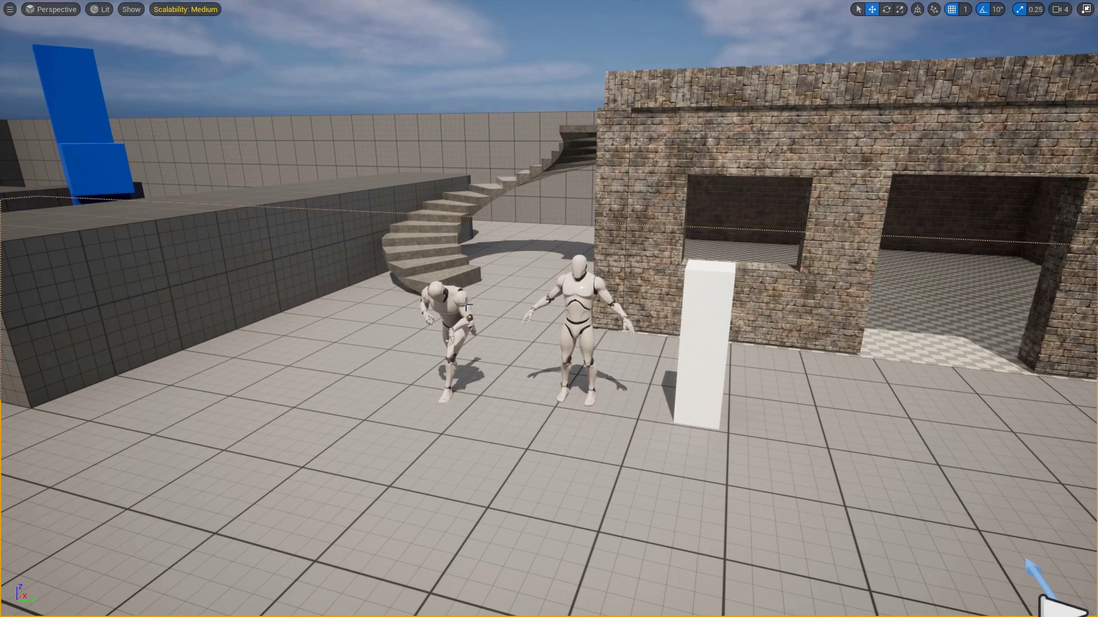
key(alt+p)
click(467, 303)
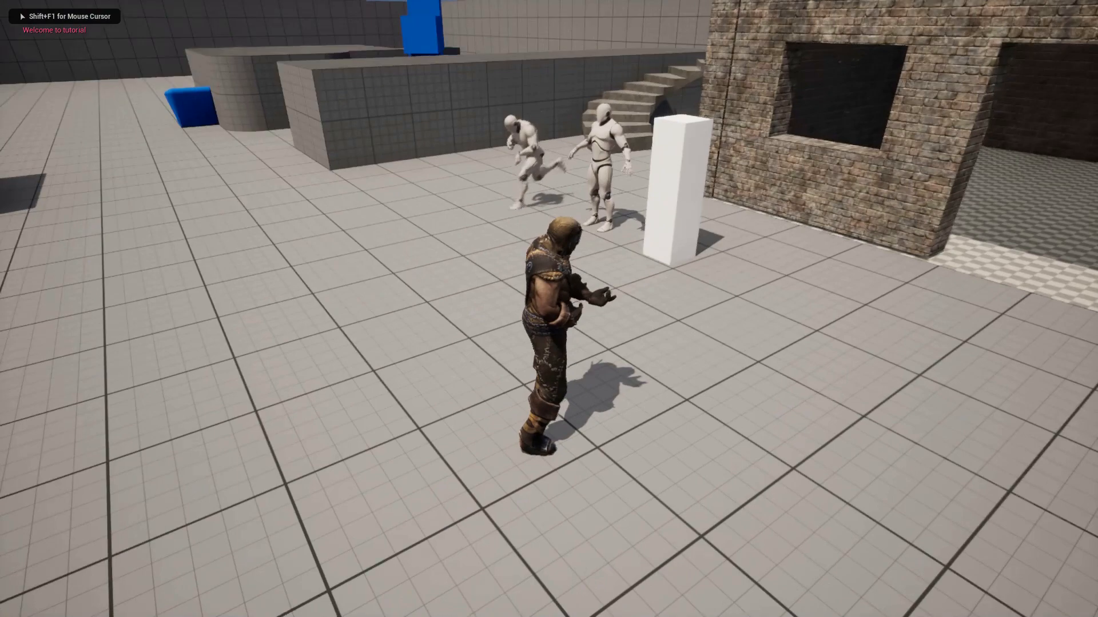
key(w)
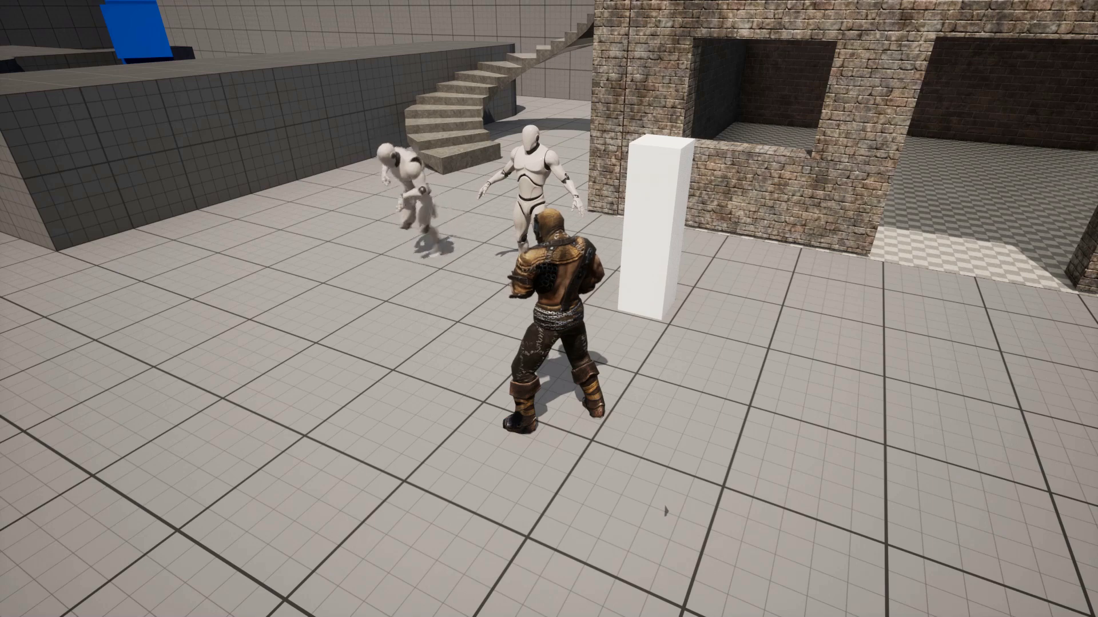
scroll(665, 510, up, 5)
scroll(665, 510, down, 5)
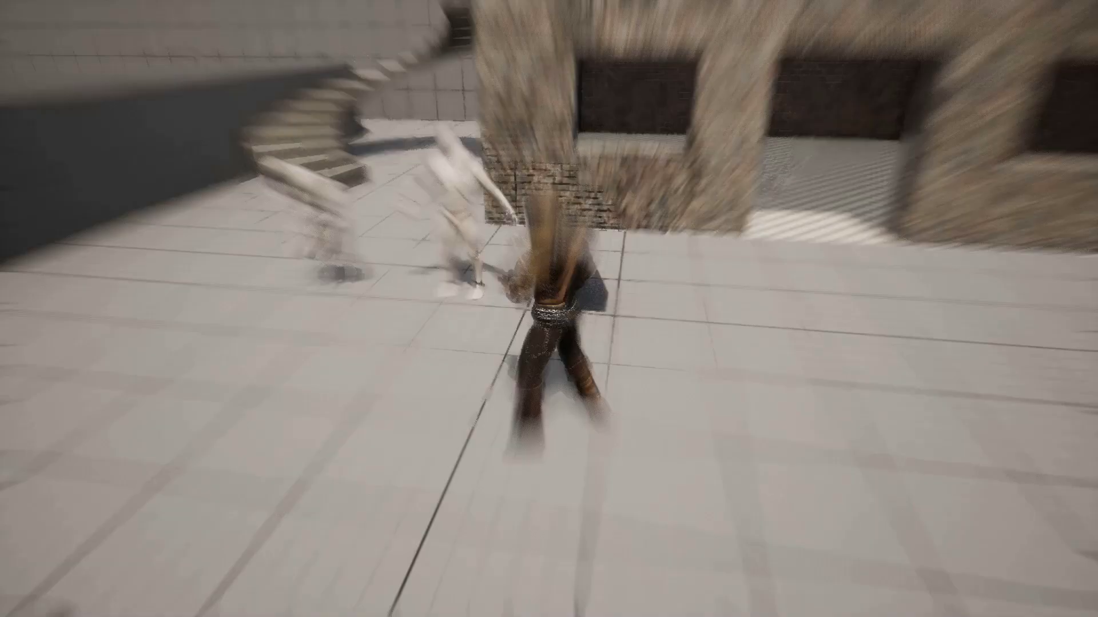
key(d)
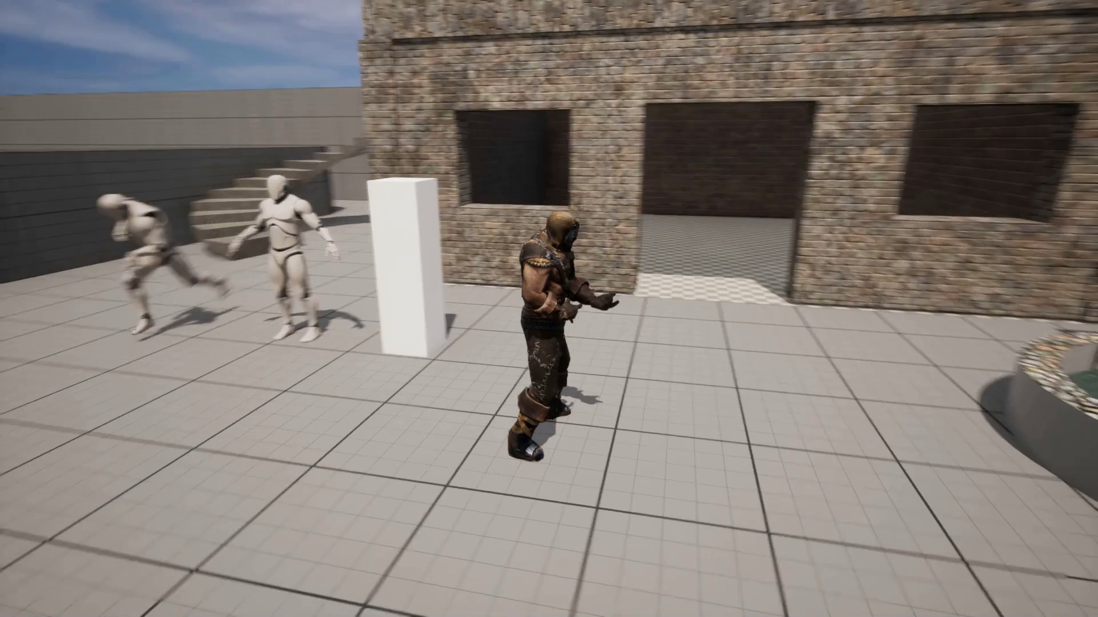
- Stop the play session and select the white column to check its Z scale
key(Escape)
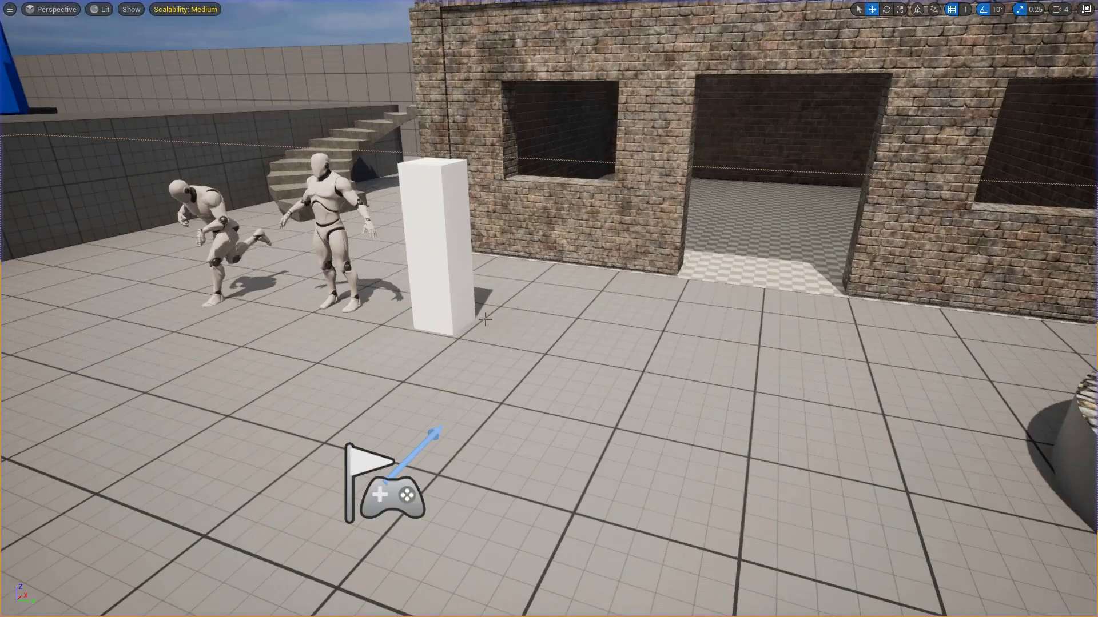
click(451, 290)
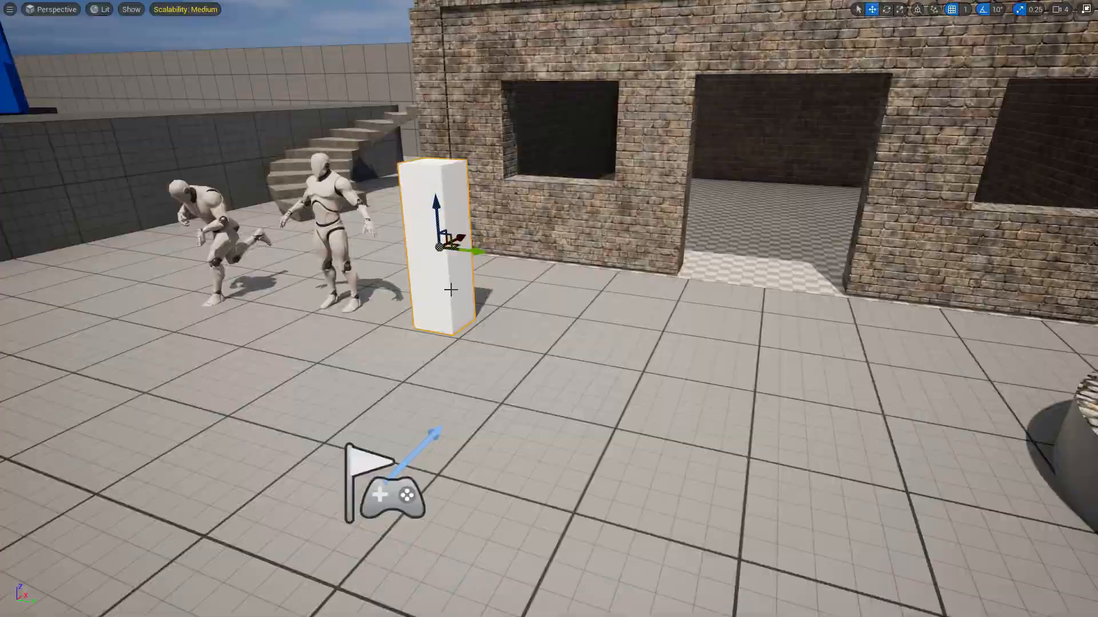
key(F11)
scroll(1026, 400, up, 5)
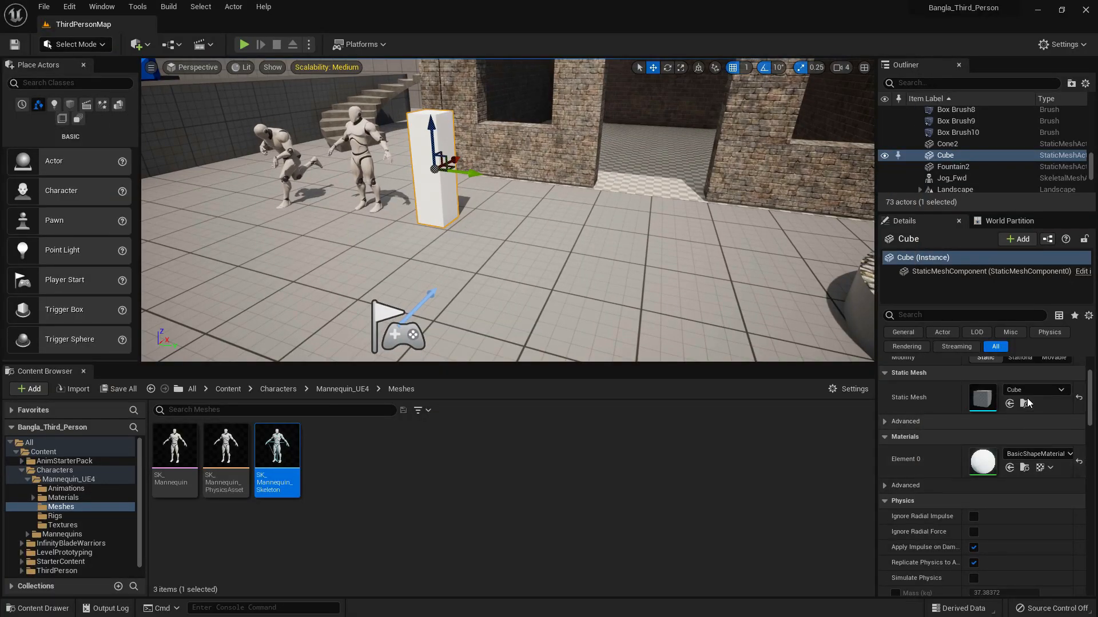
click(1052, 410)
- Move the white column along the Y axis to 3653
right_drag(517, 202, 518, 201)
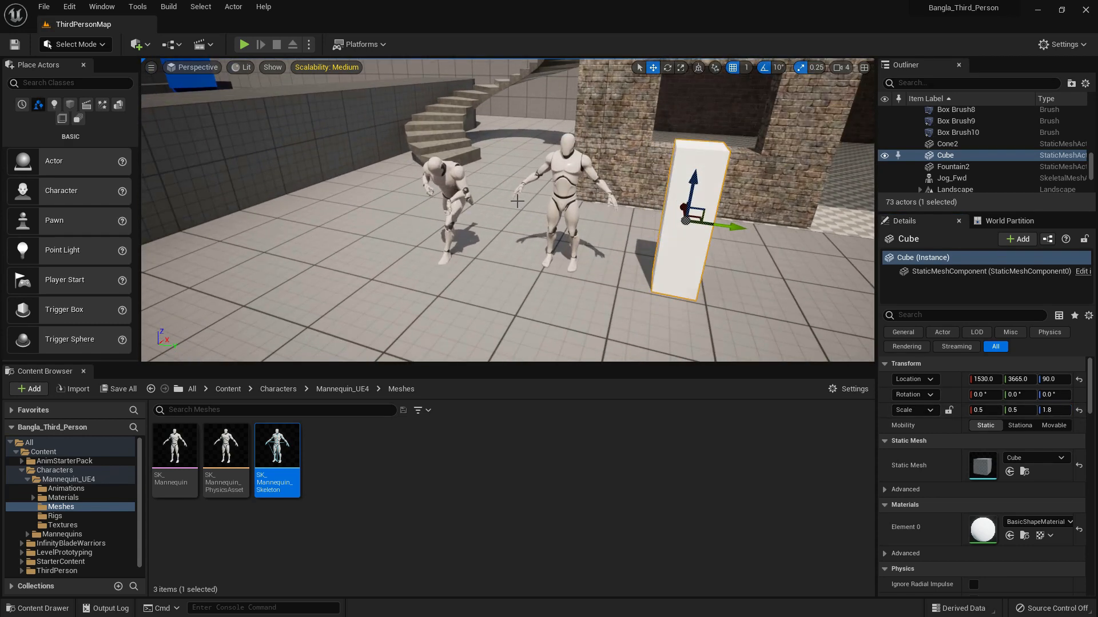
right_drag(654, 180, 655, 180)
drag(732, 207, 712, 223)
right_drag(712, 223, 712, 223)
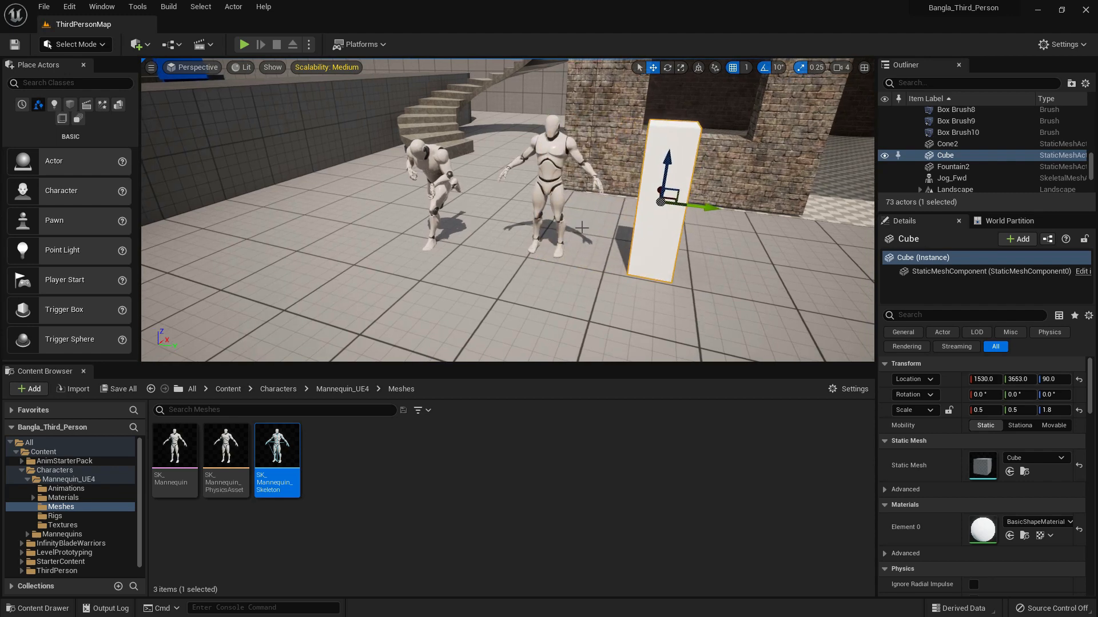
- Duplicate the standing mannequin and place the copy inside the brick building at about X 2052, Y 3730
key(F11)
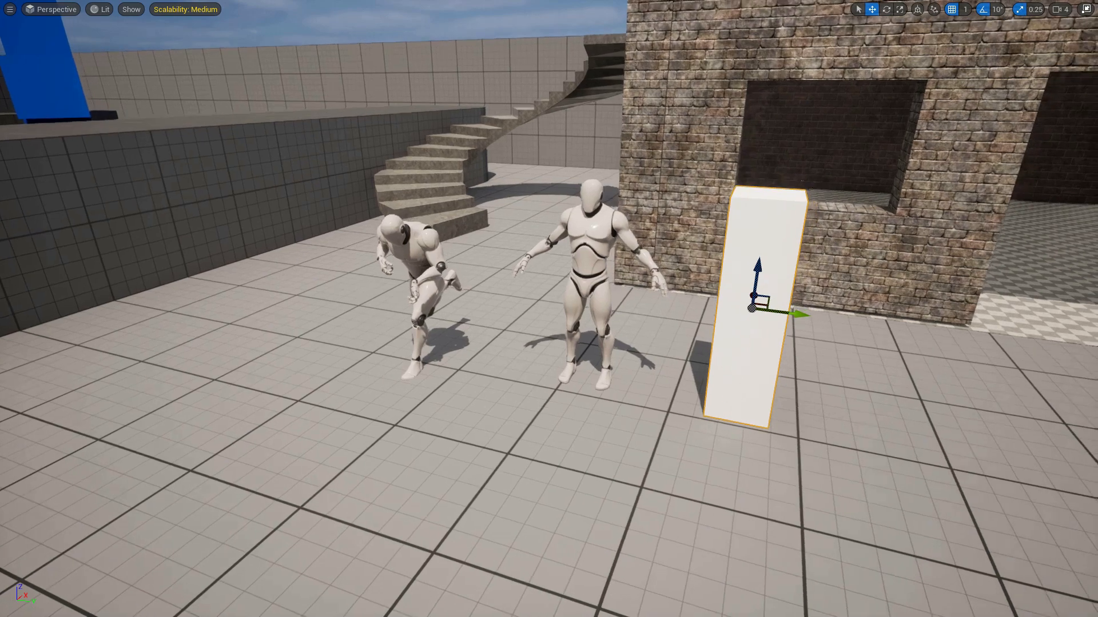
key(d)
key(s)
right_drag(712, 223, 712, 212)
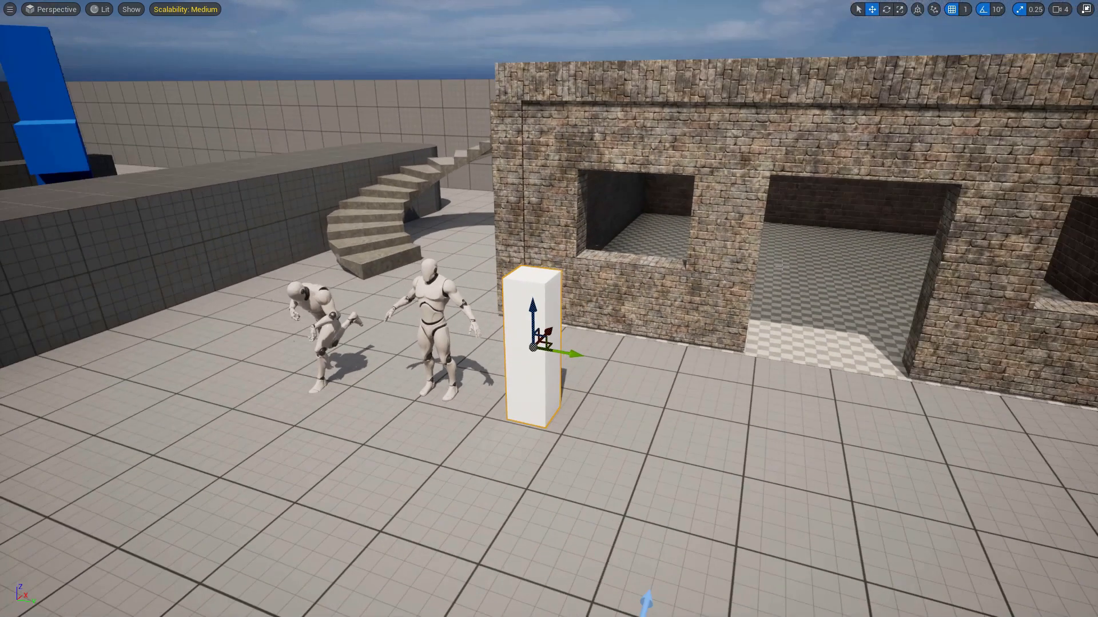
click(442, 340)
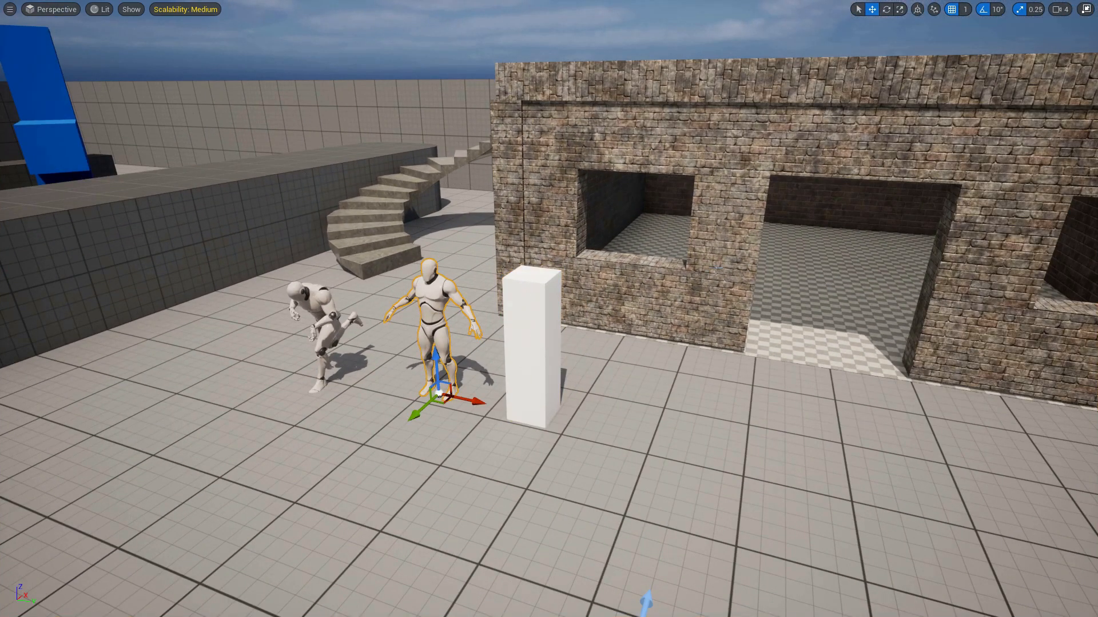
scroll(664, 235, down, 4)
scroll(755, 238, up, 7)
key(d)
mouse_move(779, 227)
right_down()
mouse_move(683, 224)
mouse_move(781, 227)
right_up()
key(d)
alt+drag(555, 425, 1029, 337)
key(f)
scroll(881, 348, down, 5)
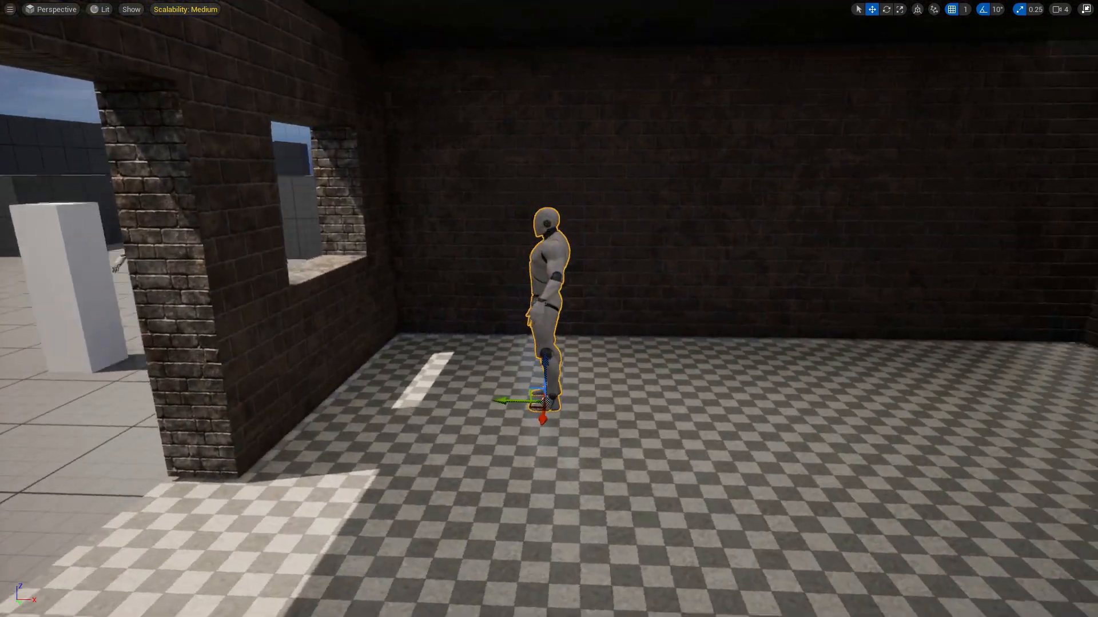
alt+drag(652, 309, 768, 330)
scroll(768, 330, up, 2)
middle_drag(768, 332, 785, 336)
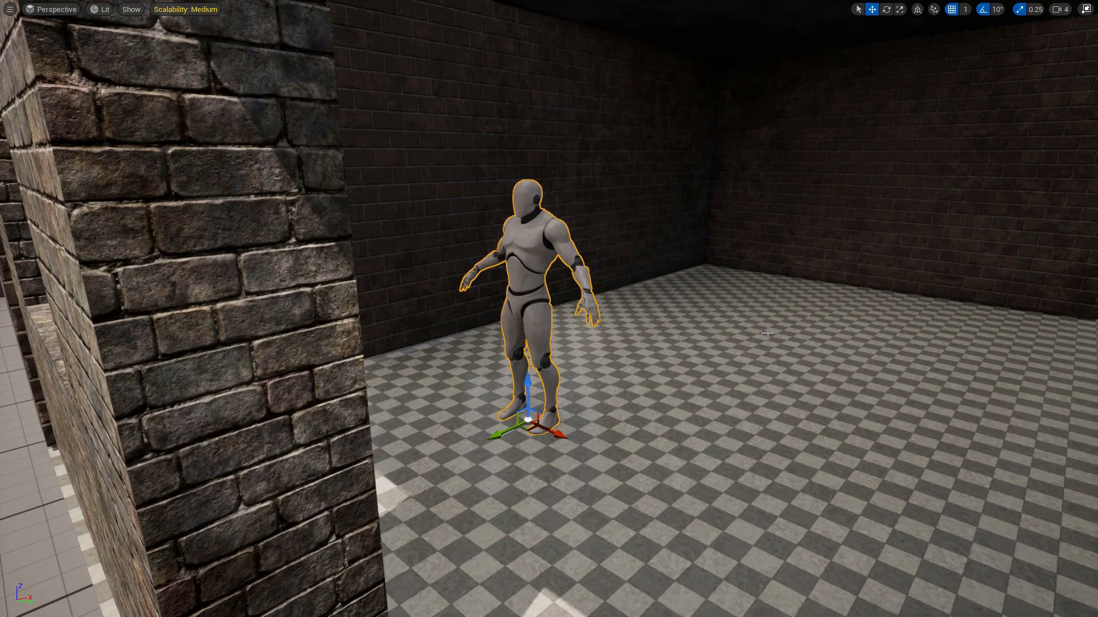
- Search all project content for "chair" and place SM_Chair beside the mannequin inside the brick building, at about X 1992, Y 3678
key(F11)
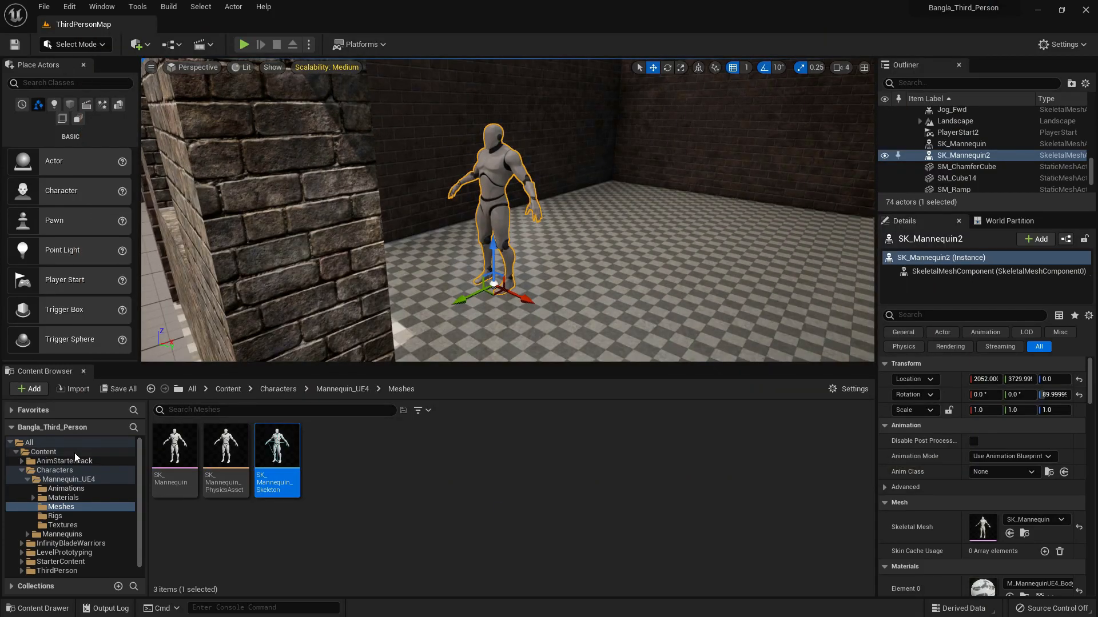
click(80, 453)
click(238, 412)
text(chair)
click(226, 449)
drag(226, 449, 425, 288)
key(f)
alt+drag(637, 295, 480, 297)
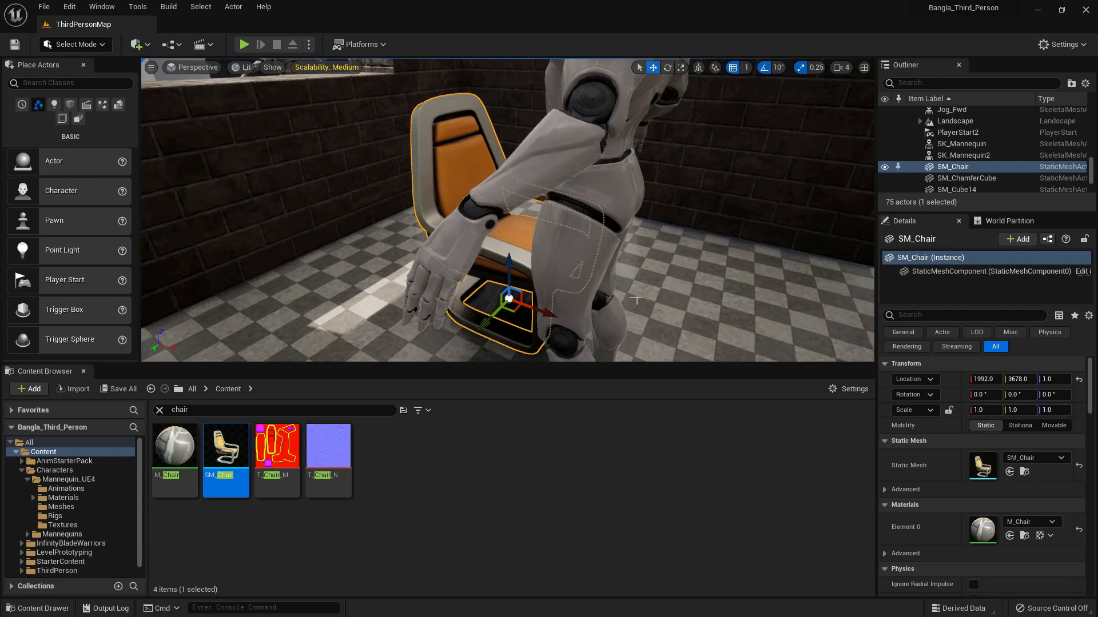
scroll(638, 295, down, 4)
alt+drag(637, 294, 666, 284)
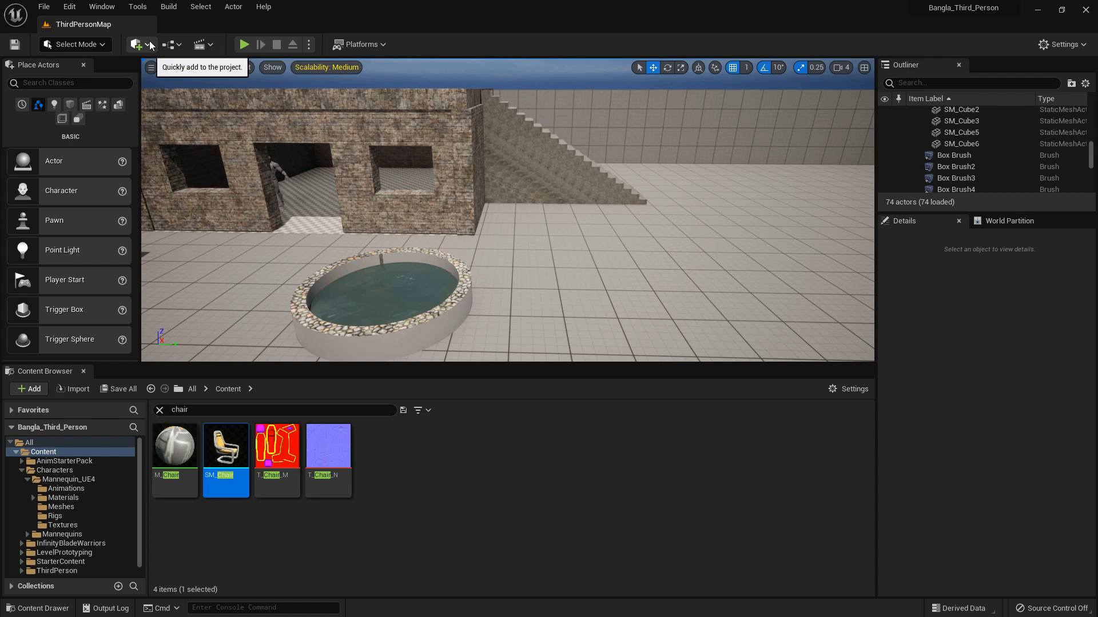
- Open Quixel Bridge and browse the 3D Assets library to the Pillar category under Building
click(150, 44)
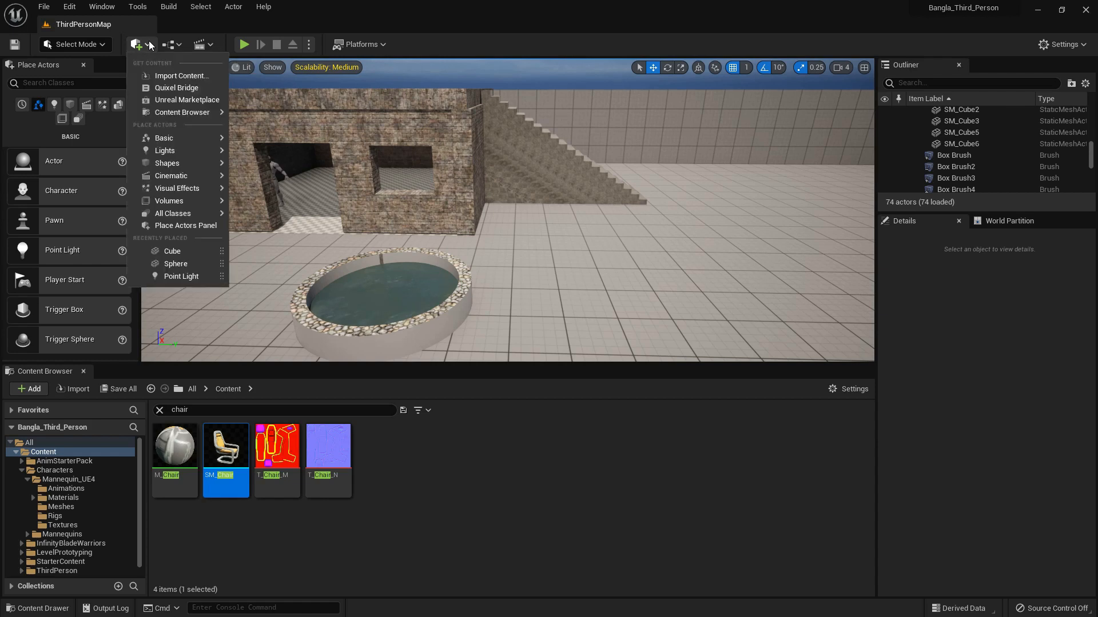
click(175, 90)
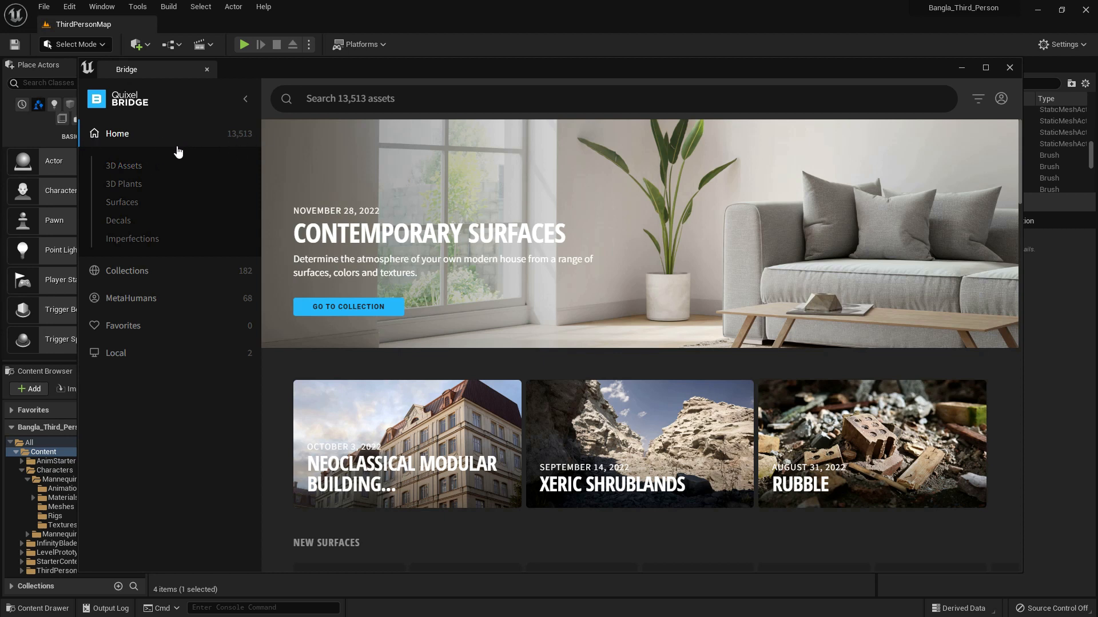
click(139, 167)
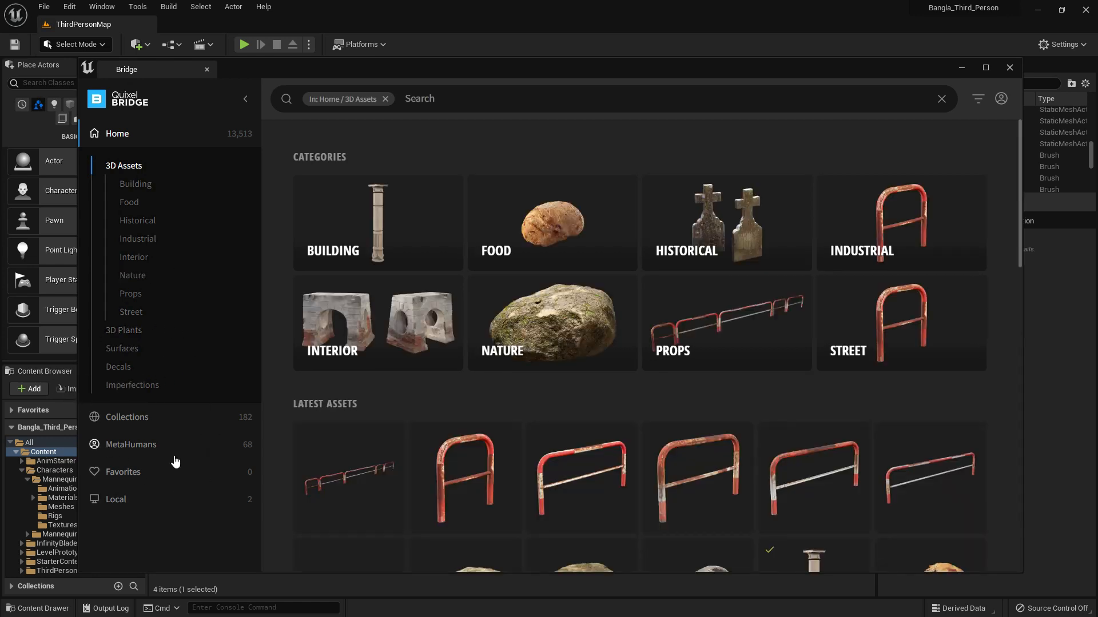
click(377, 235)
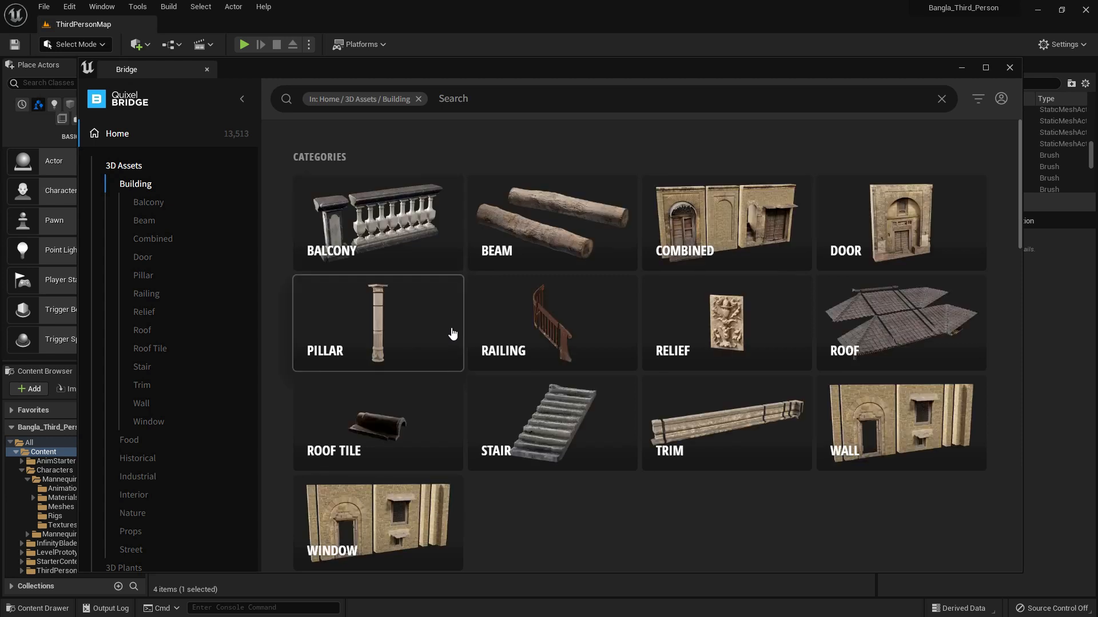
click(382, 327)
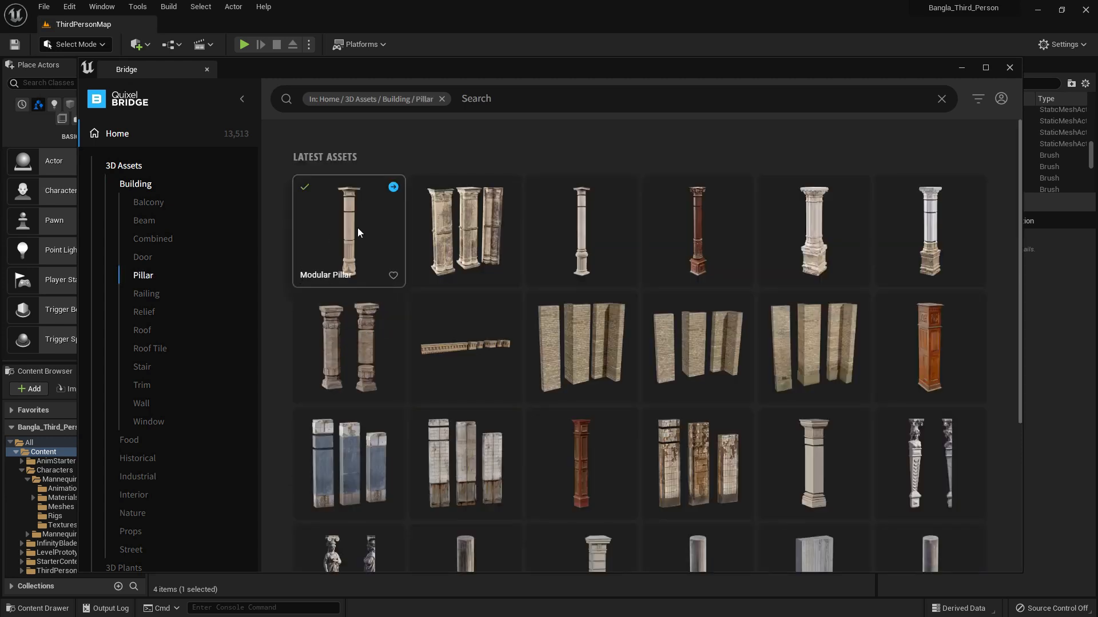
- Check the signed-in Bridge account and inspect the Modular Building Ground Floor Pillar Kit and Modular Pillar assets
click(1001, 100)
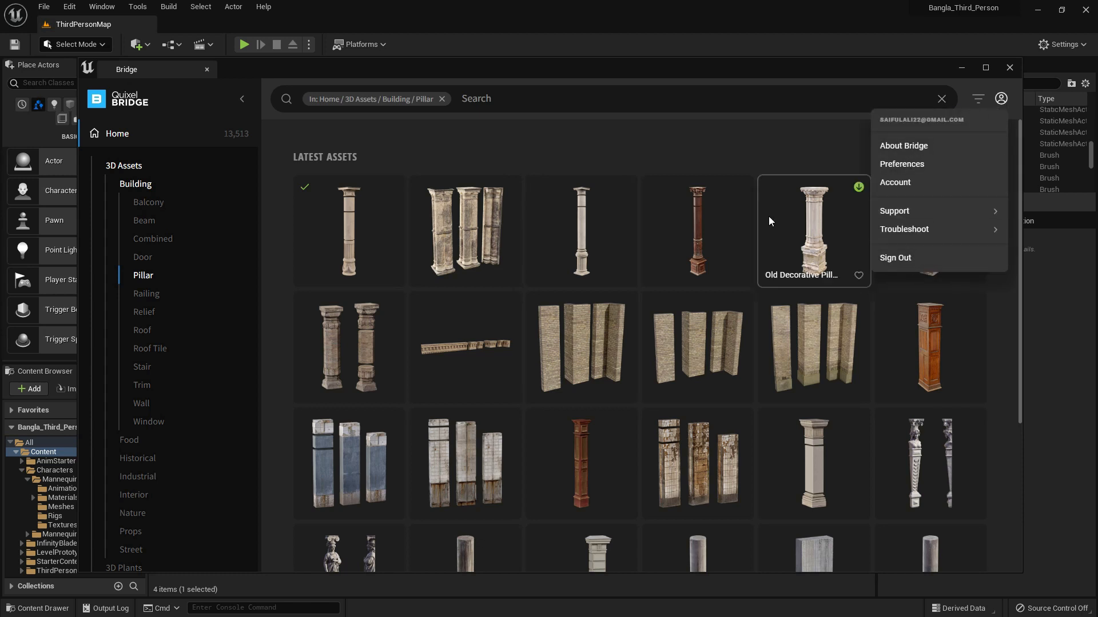
click(735, 136)
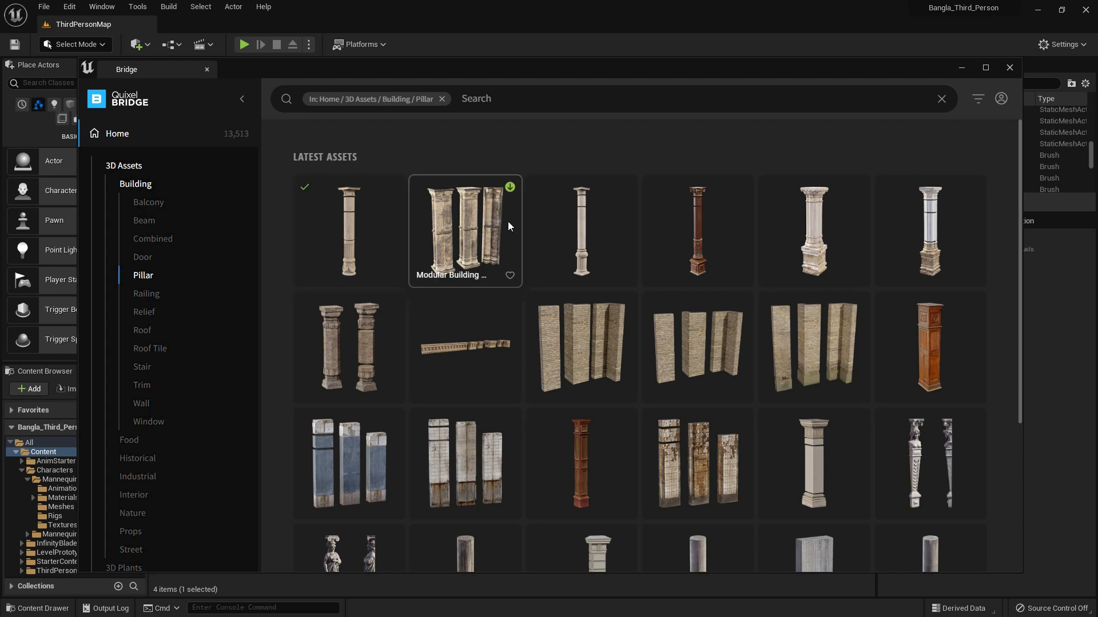
click(491, 207)
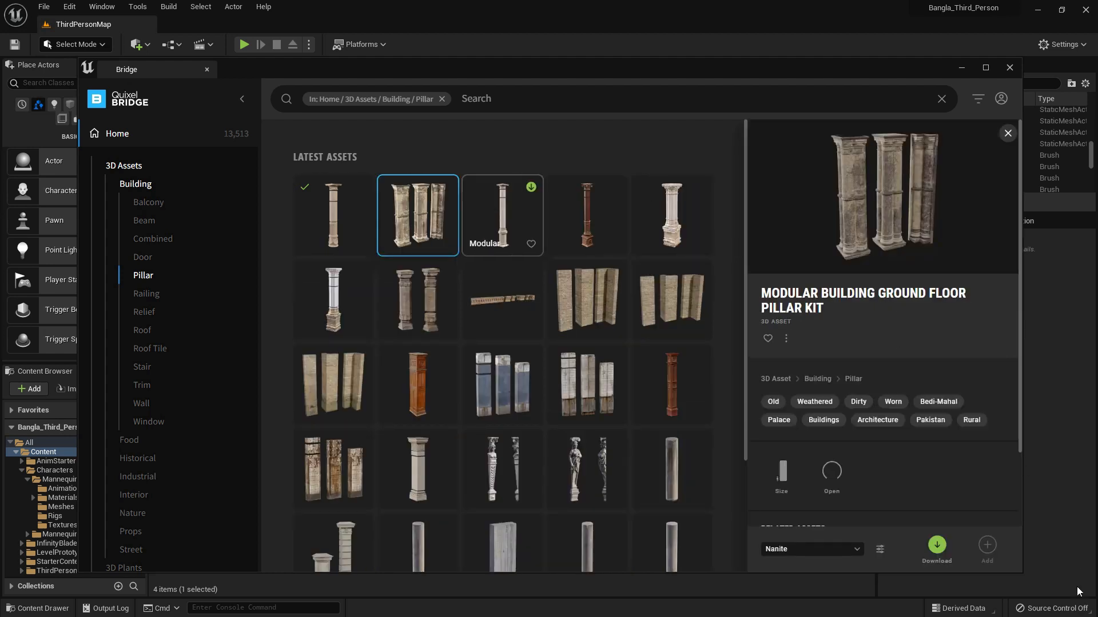
click(327, 224)
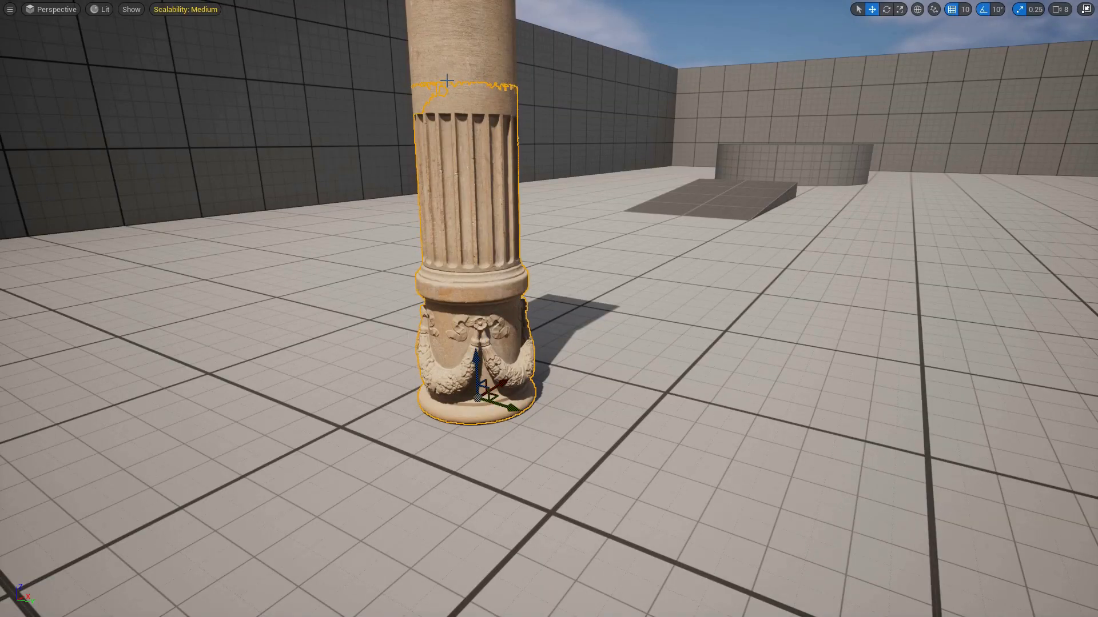
- Deselect the stone pillar's parts and set the viewport camera speed to 2
click(446, 83)
click(626, 362)
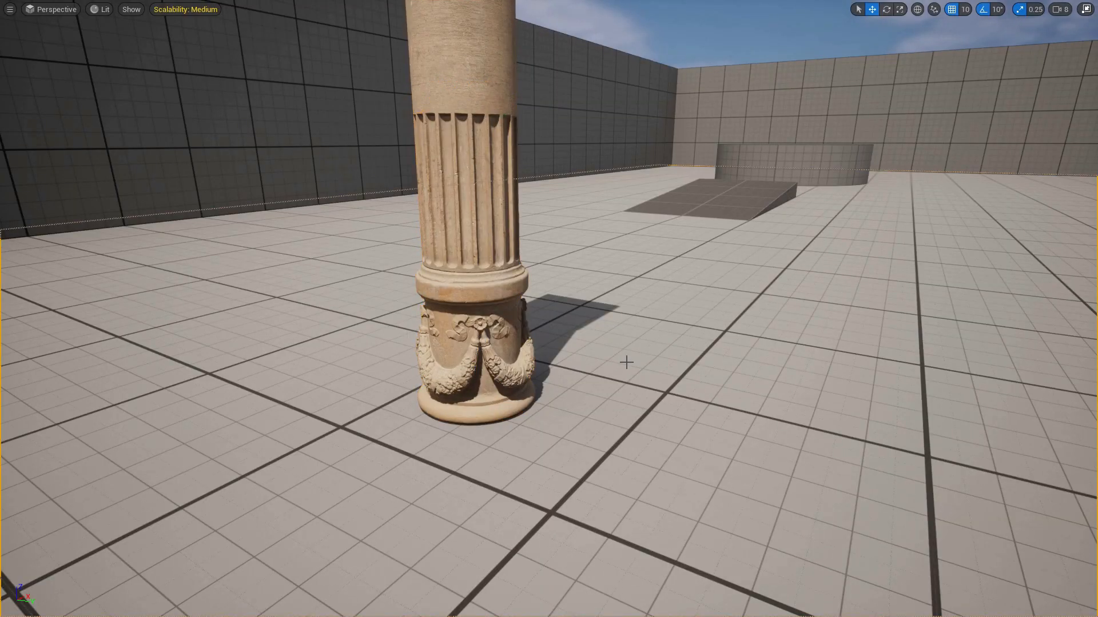
key(Escape)
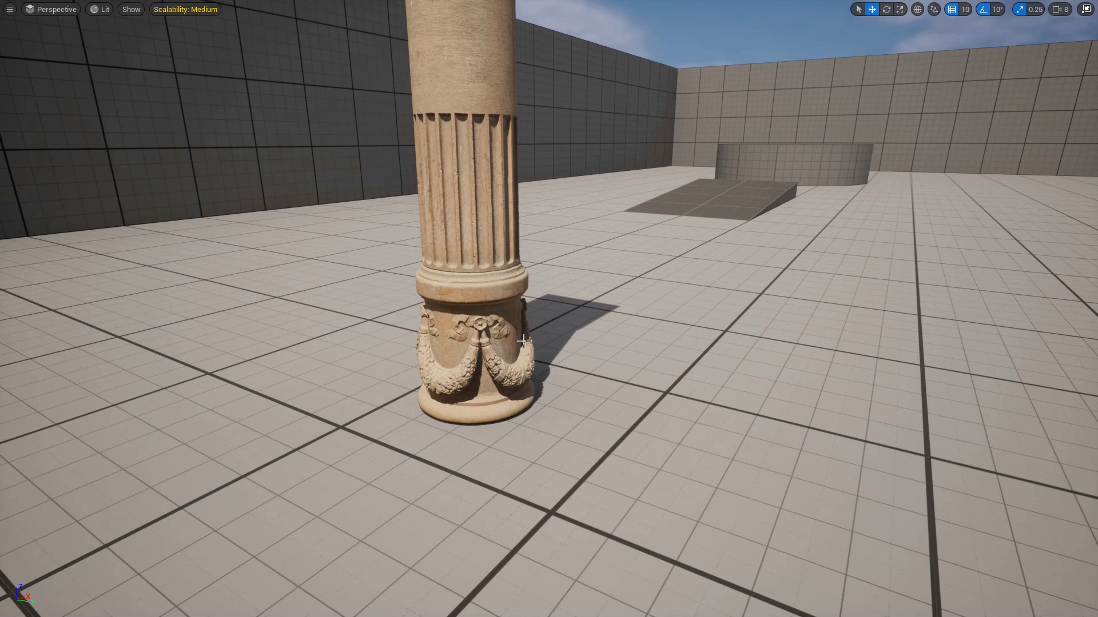
scroll(523, 341, down, 5)
middle_drag(524, 317, 523, 269)
scroll(523, 317, up, 3)
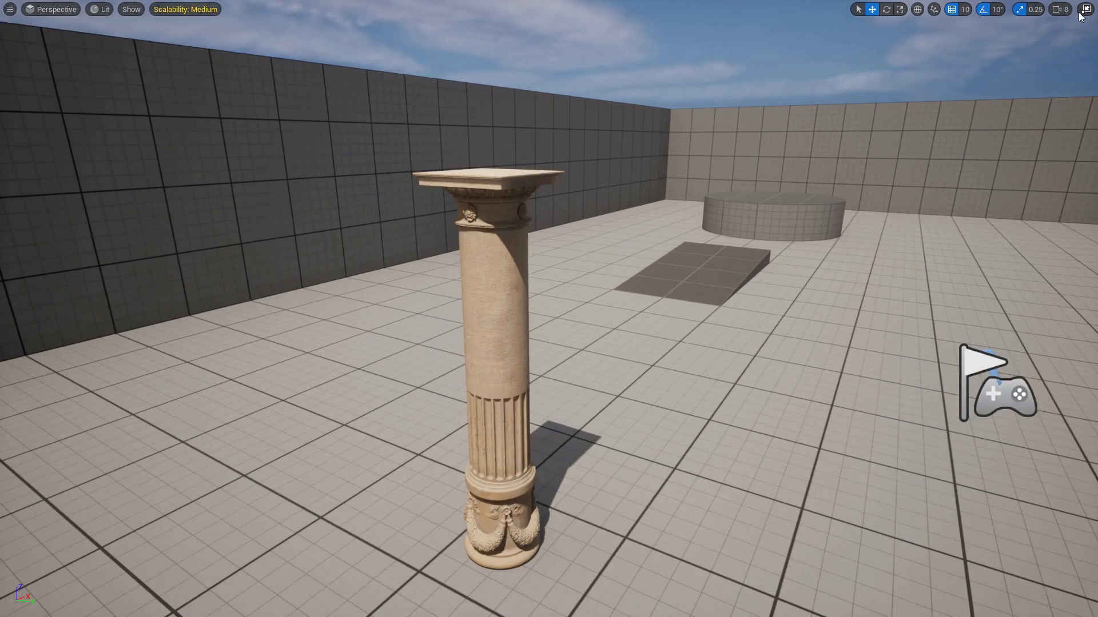
click(1060, 9)
drag(1049, 36, 1007, 37)
click(699, 227)
middle_drag(698, 227, 403, 579)
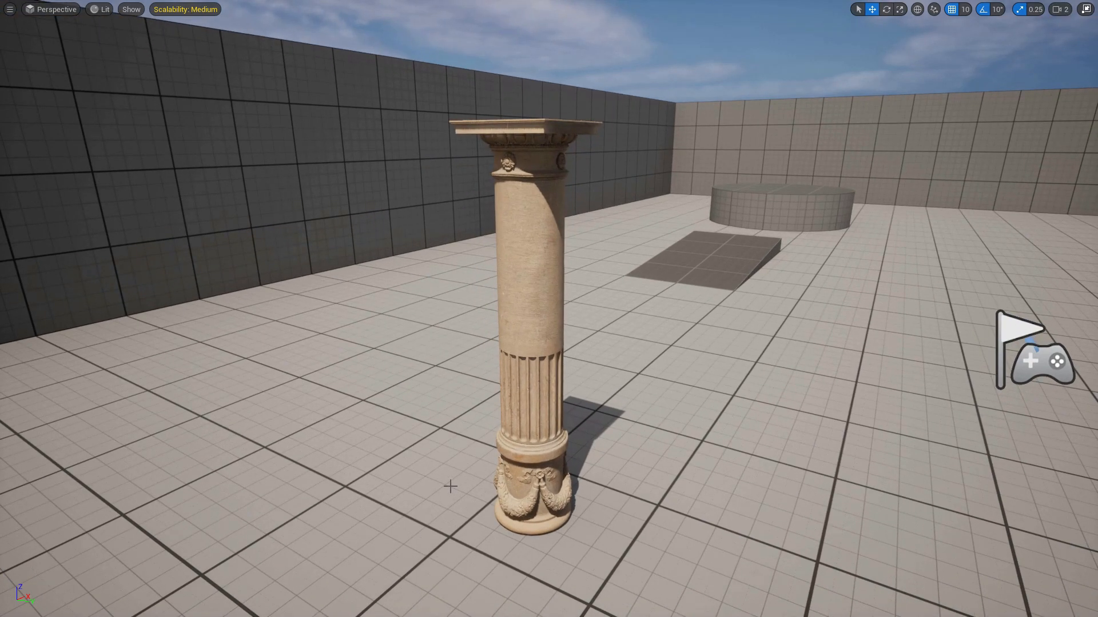
- Select the pillar's shaft and base pieces in turn, and inspect the base's mesh statistics in the Static Mesh Editor
key(F11)
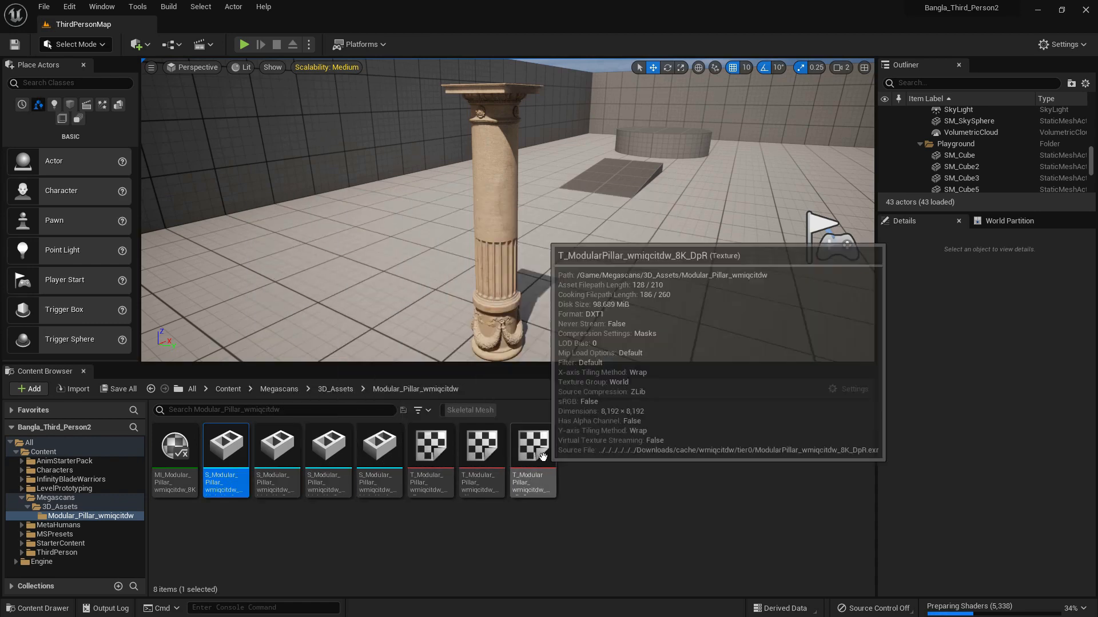
click(499, 220)
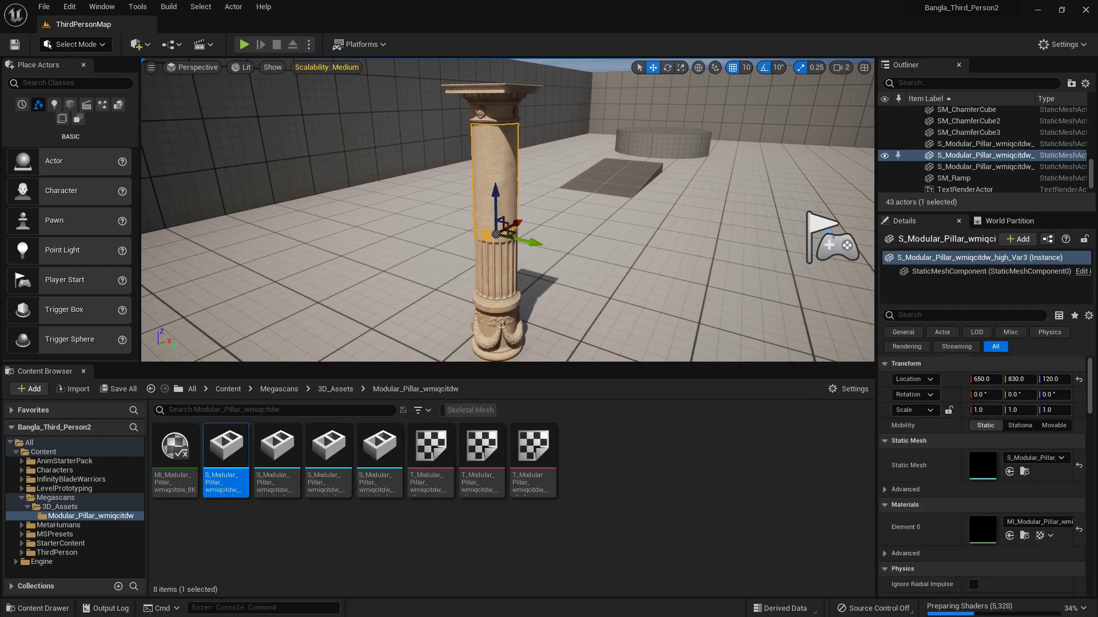
click(499, 269)
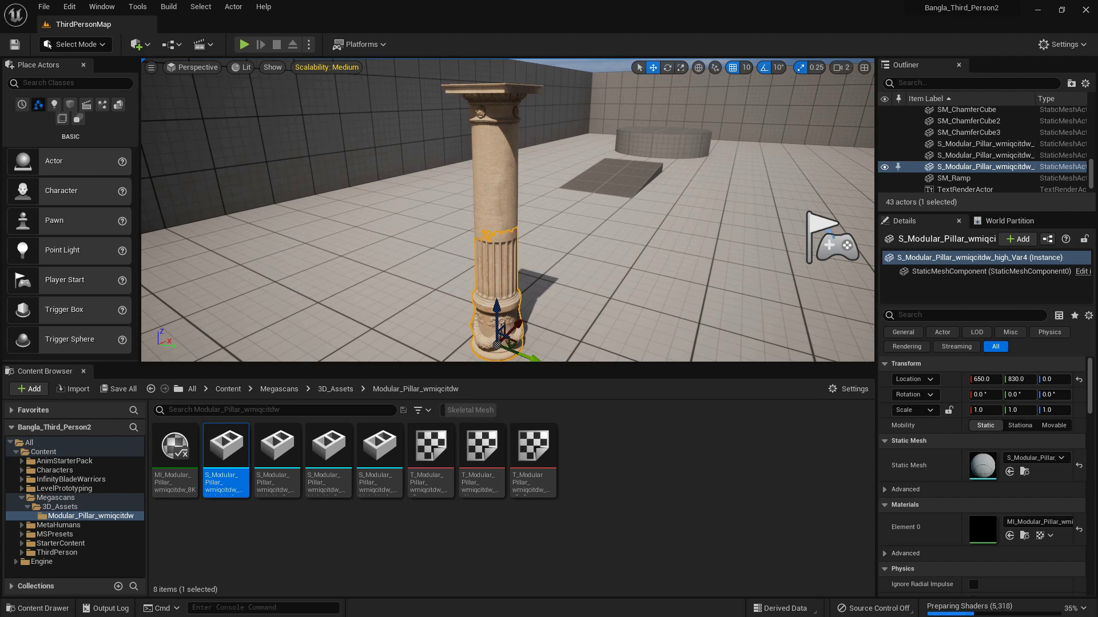
right_click(494, 290)
click(542, 330)
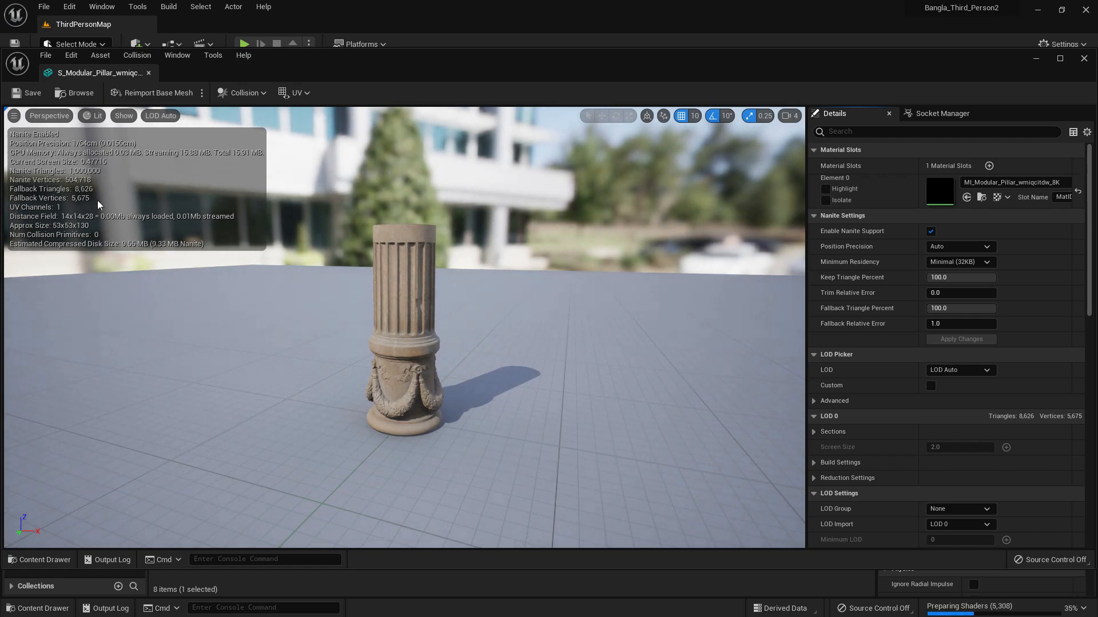
click(149, 73)
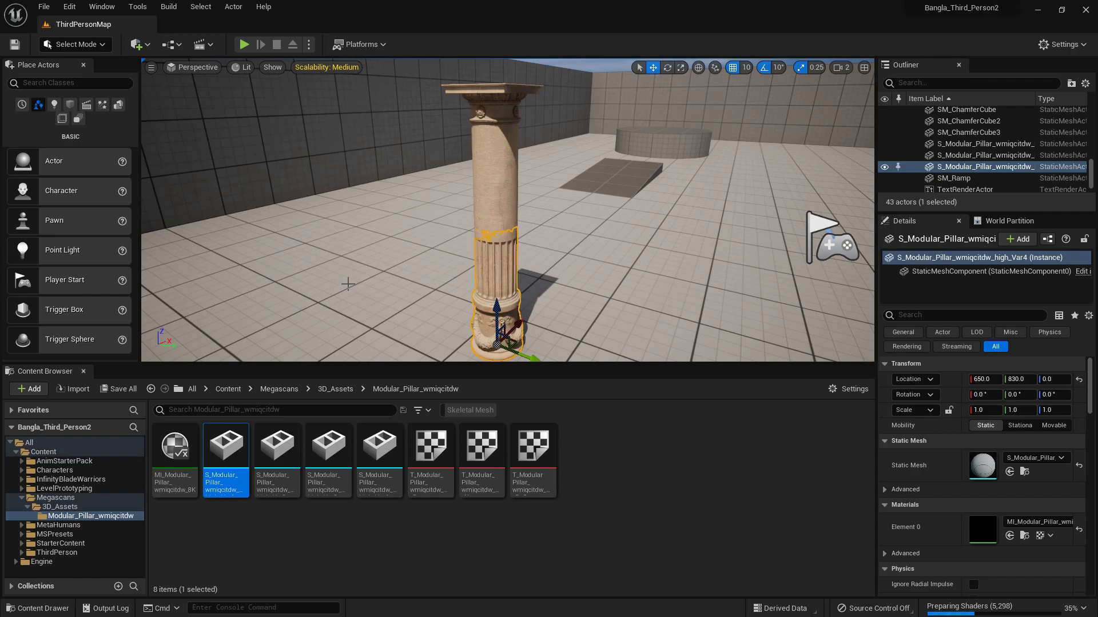